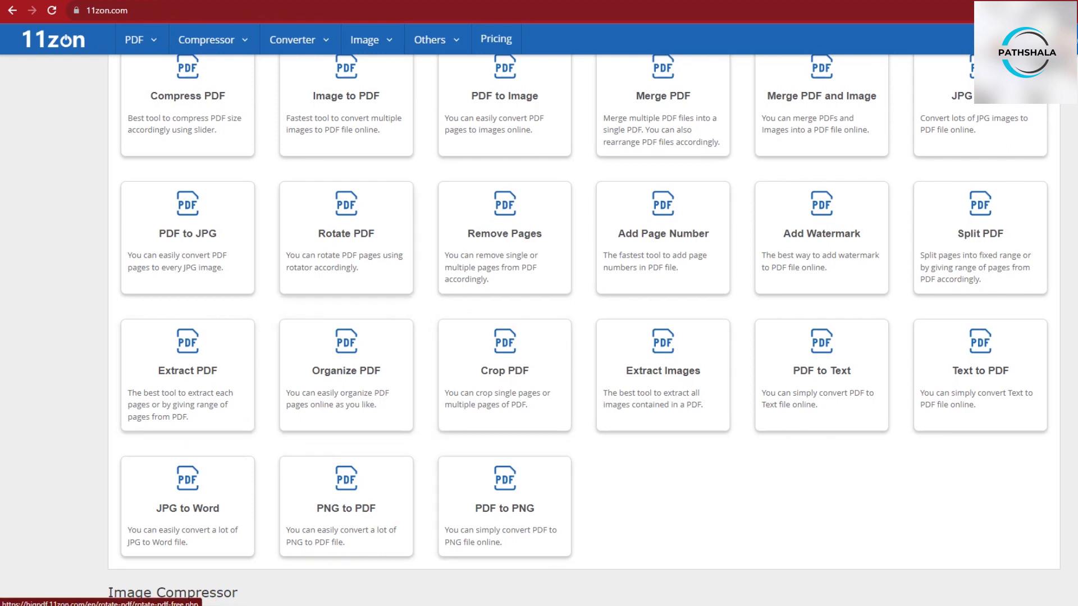
- Open the Crop PDF tool on 11zon and close the ad that pops up
left_click(504, 370)
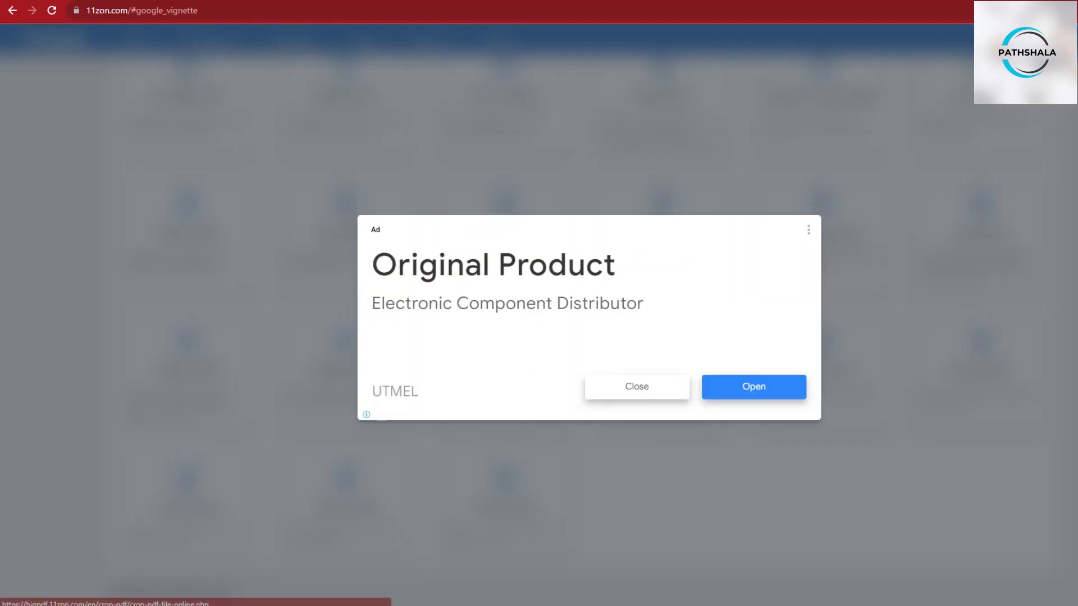
left_click(637, 387)
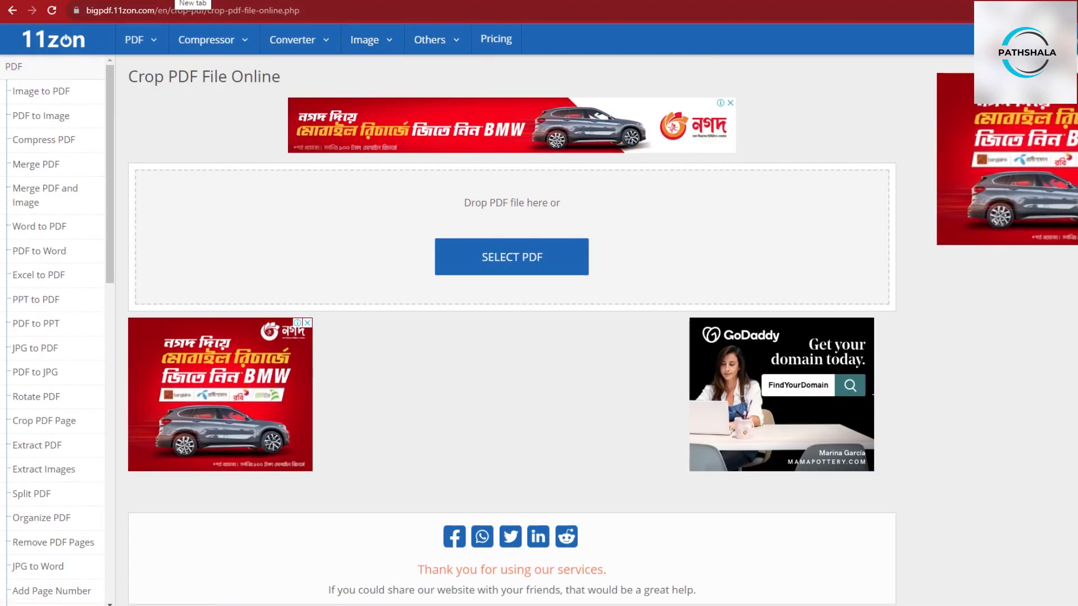
- In a new tab, search Google for pdf book
key("ctrl+t")
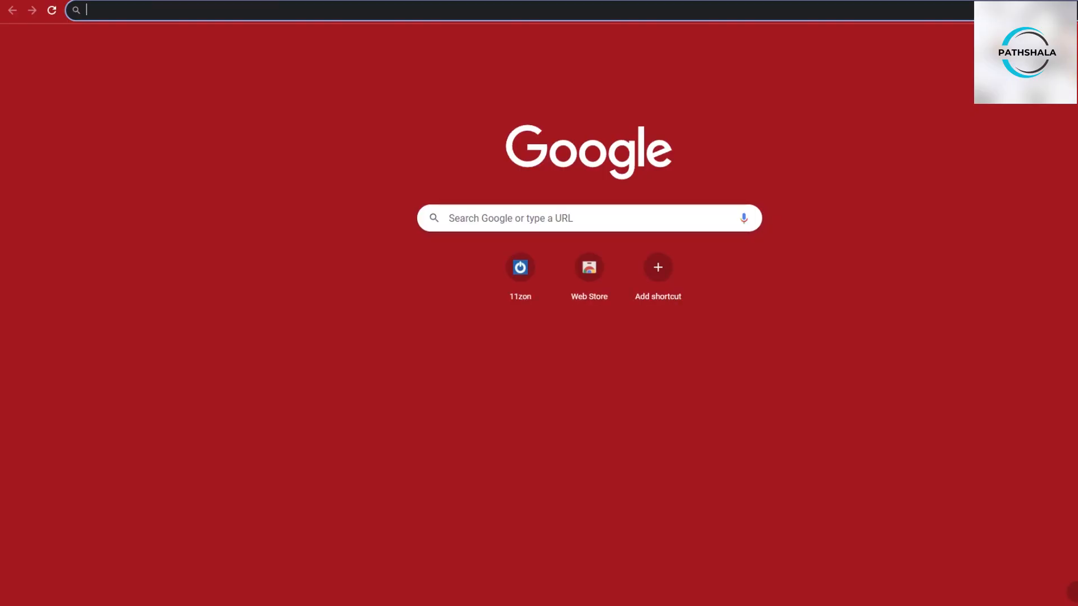
type("pdf")
key("Return")
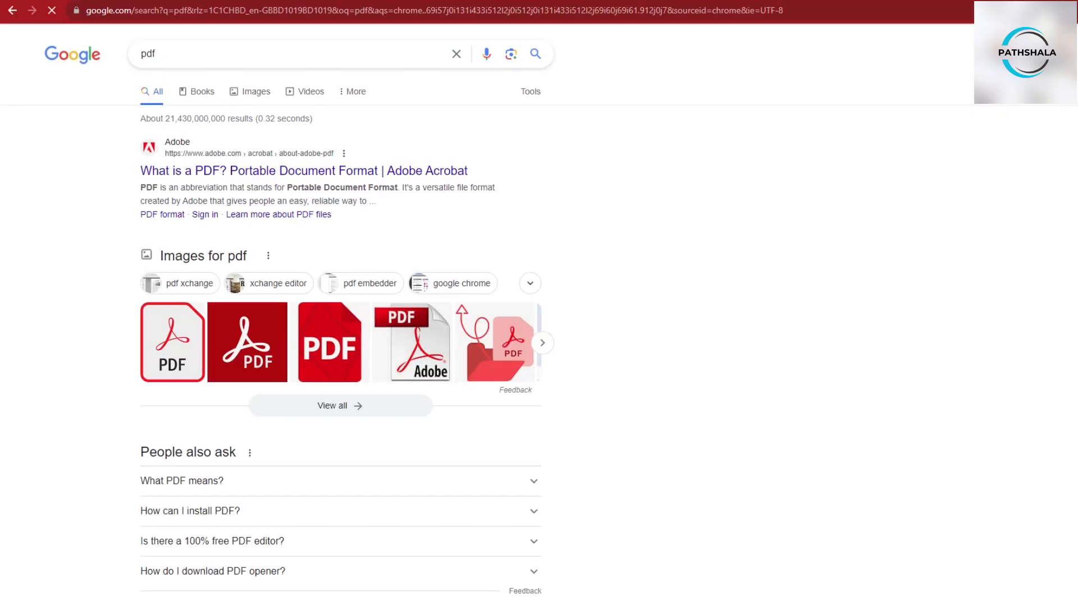
scroll(539, 337, "down", 3)
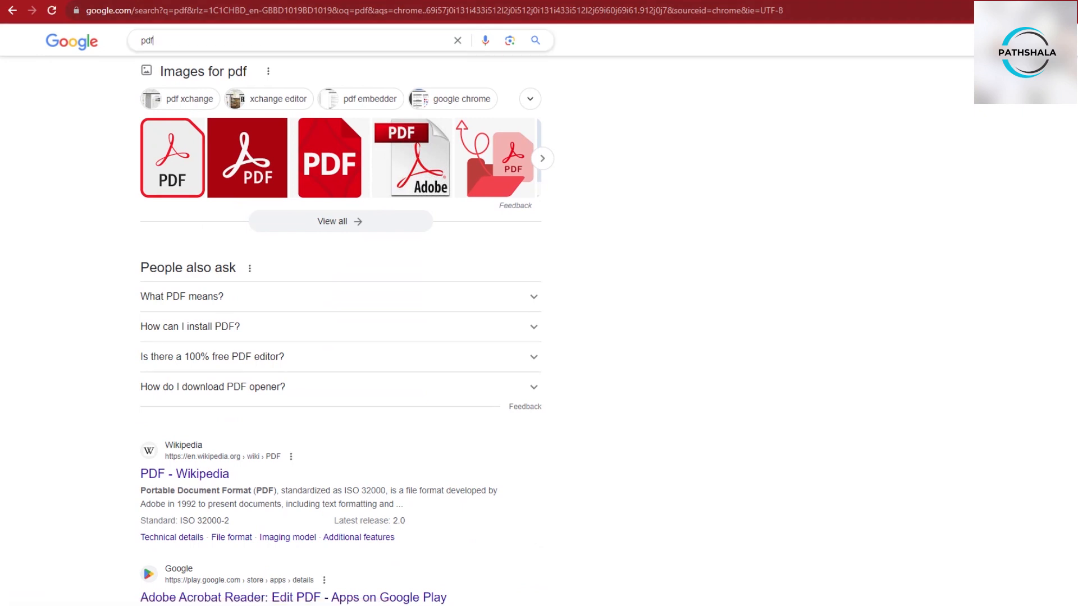
type("book")
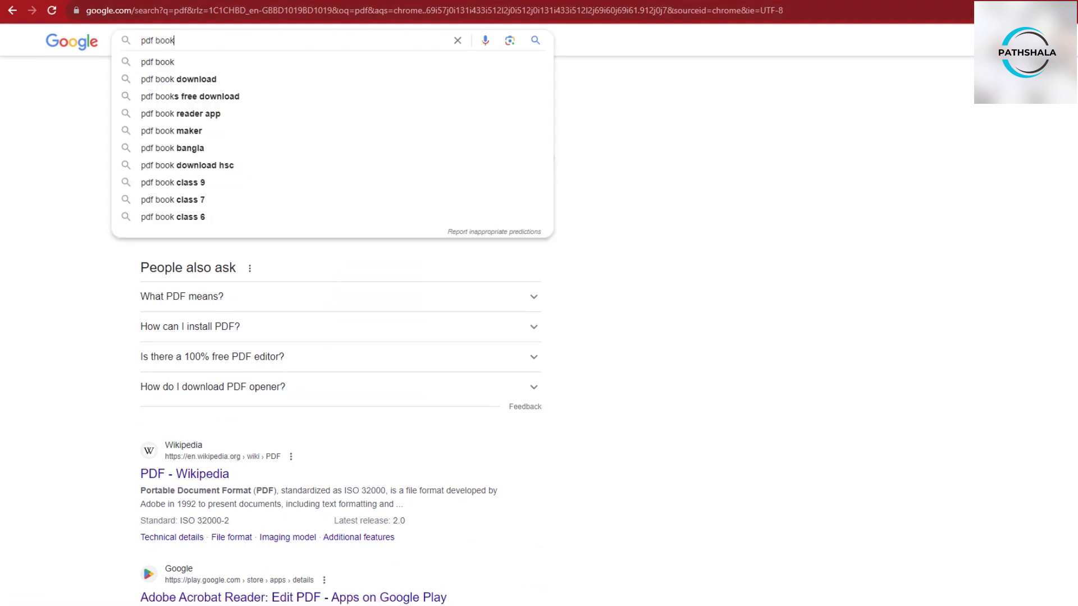
key("Return")
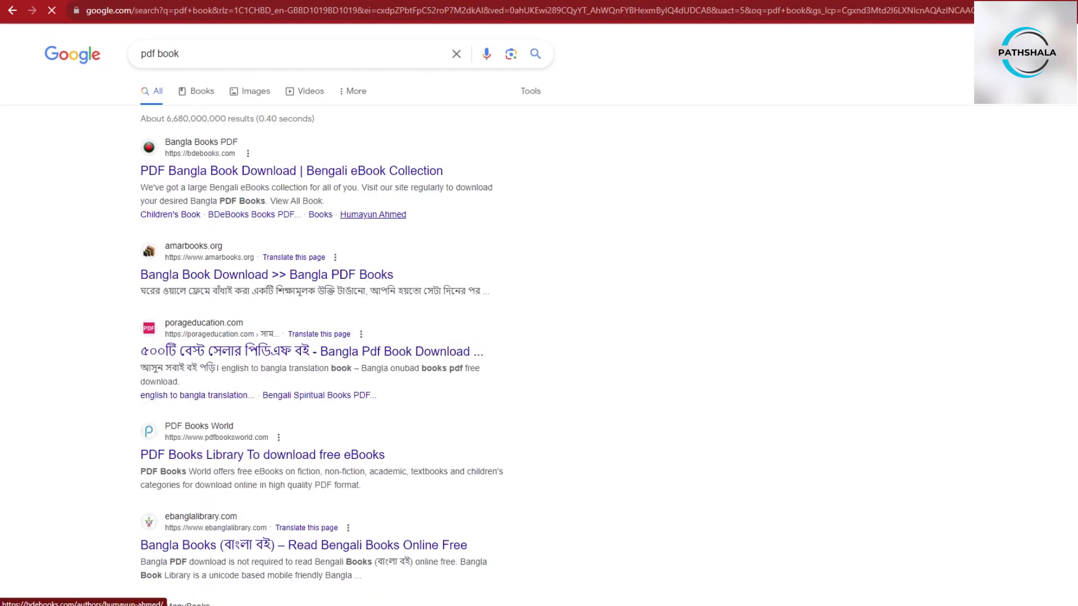
- Open the Bangla Books PDF site and go to the Dopamine Detox by Thibaut Meurisse book page
left_click(291, 170)
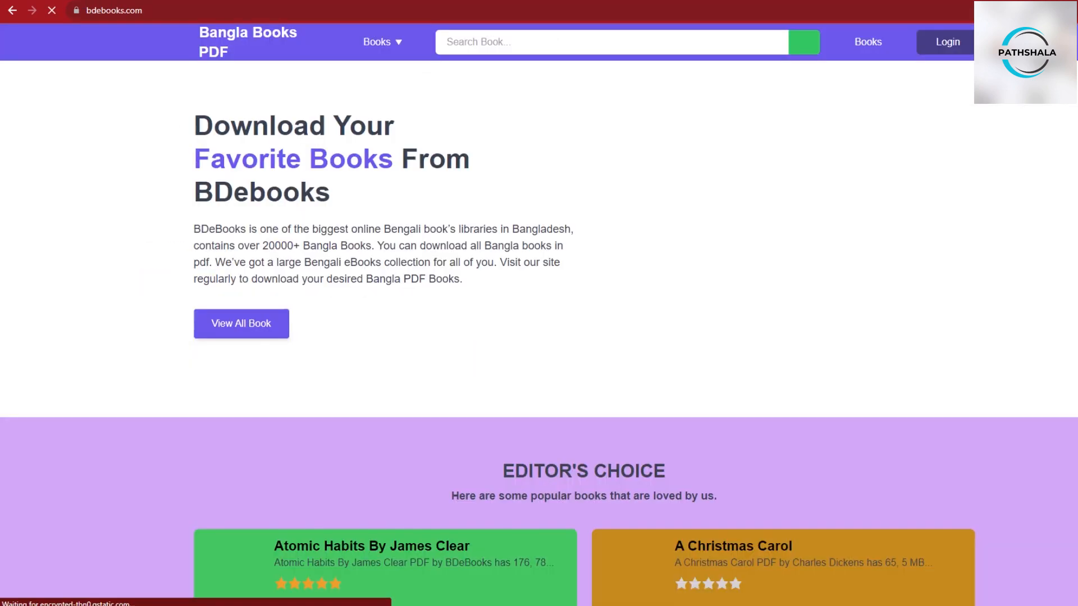
scroll(385, 169, "down", 8)
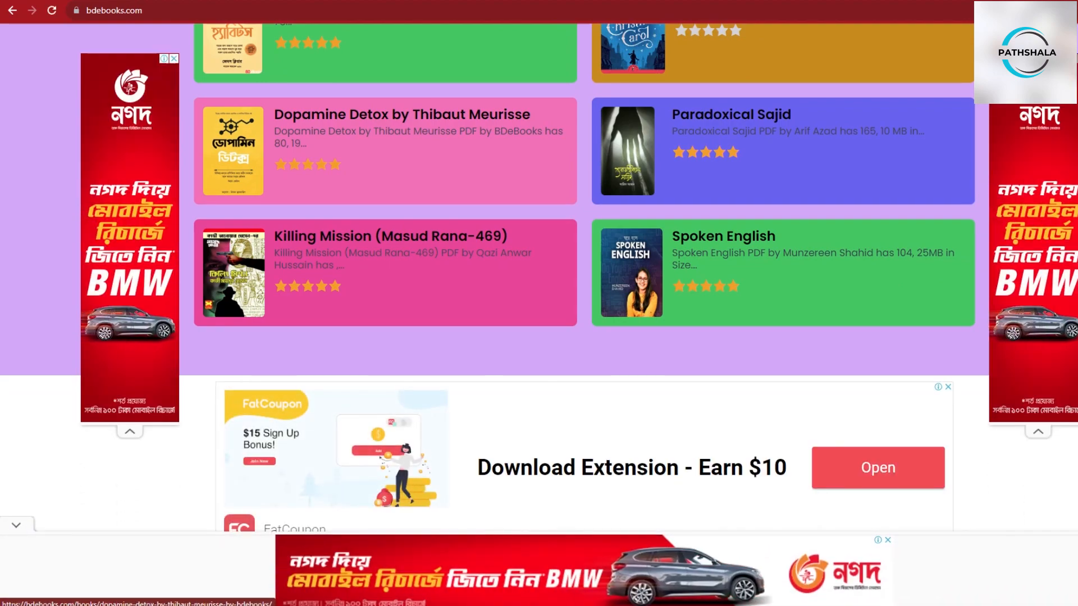
left_click(385, 143)
left_click(636, 387)
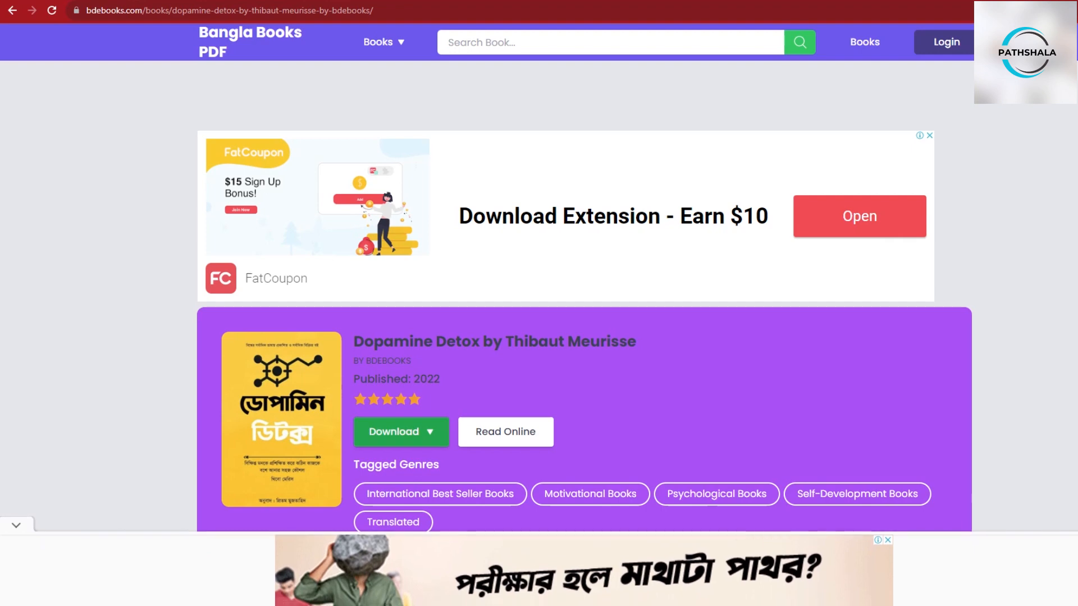
- Download the book's PDF and open the downloaded file to view it
left_click(401, 432)
left_click(401, 463)
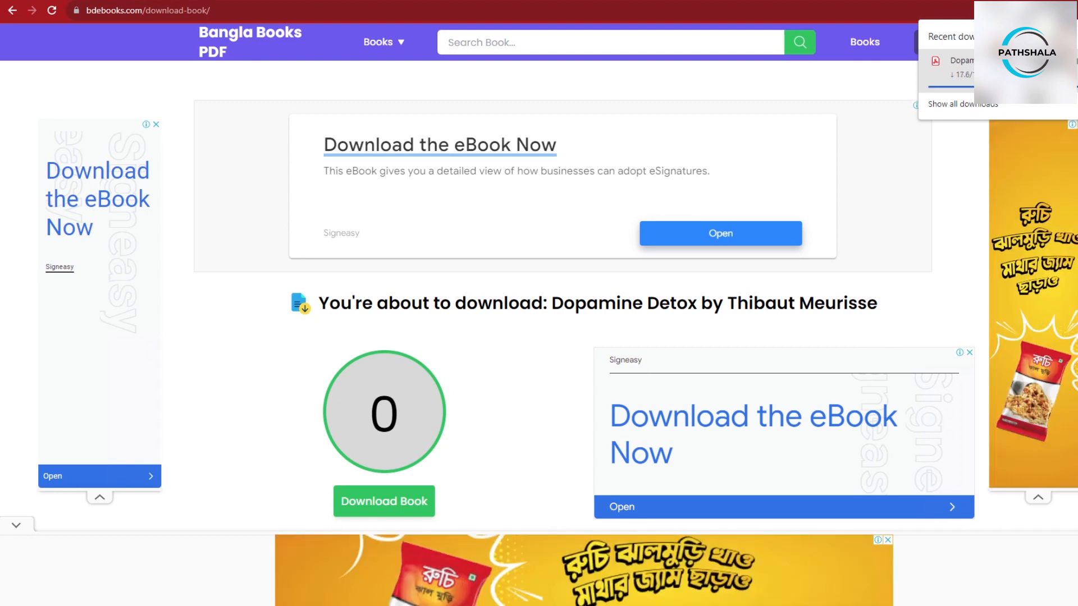
left_click(999, 67)
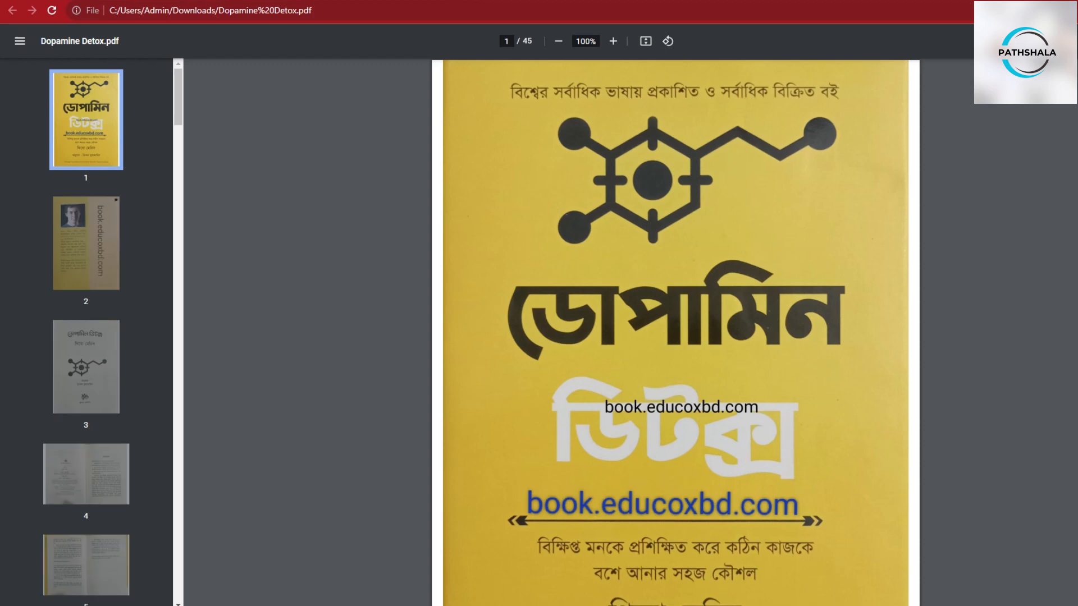
scroll(675, 331, "down", 4)
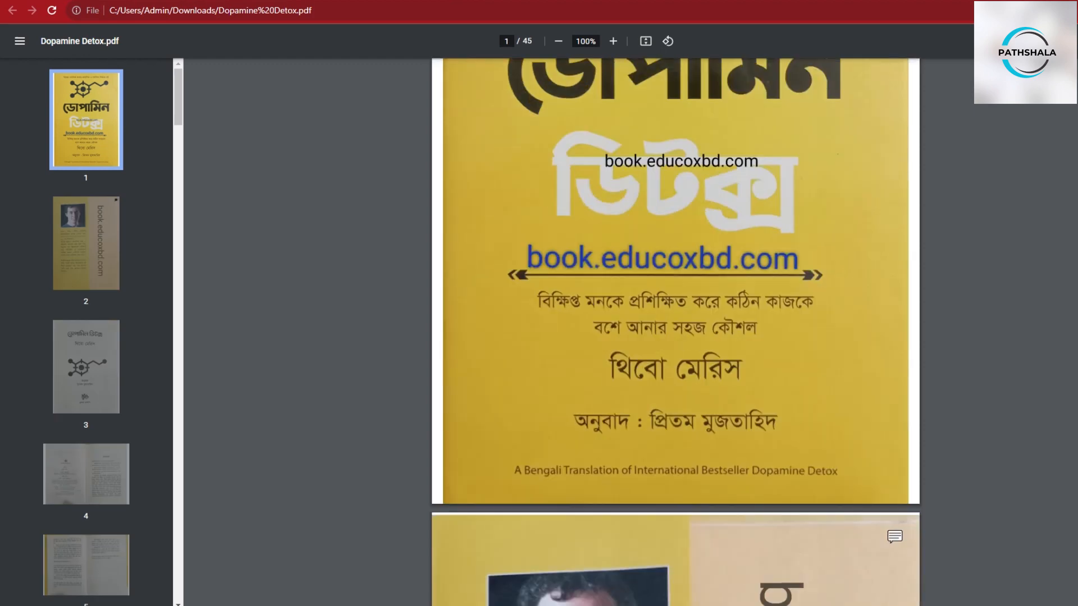
- Return to the Crop PDF page and upload Dopamine Detox.pdf from the Downloads folder
key("ctrl+shift+Tab")
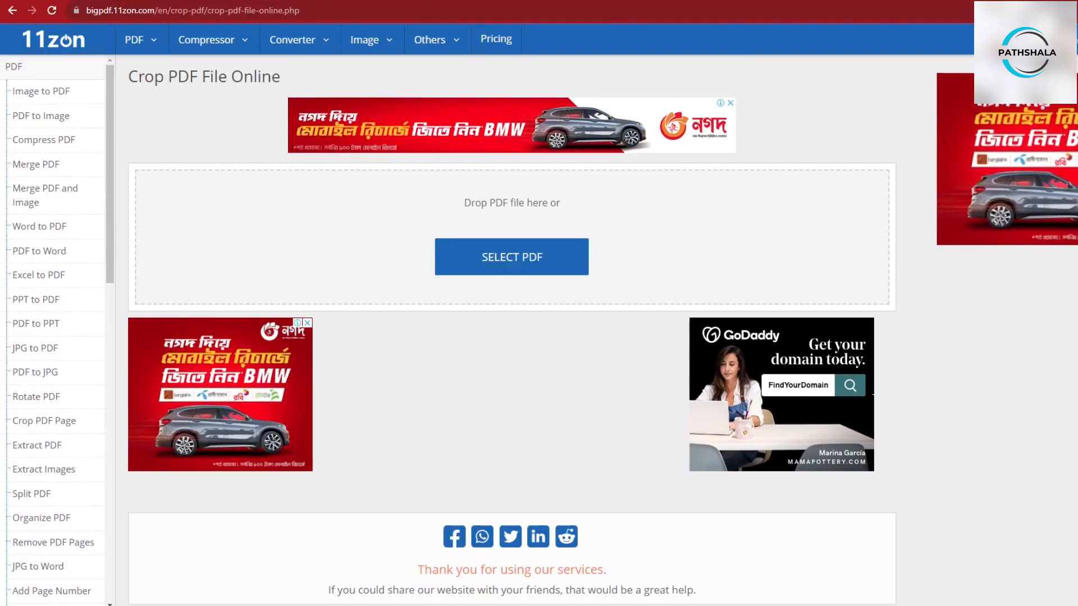
left_click(511, 257)
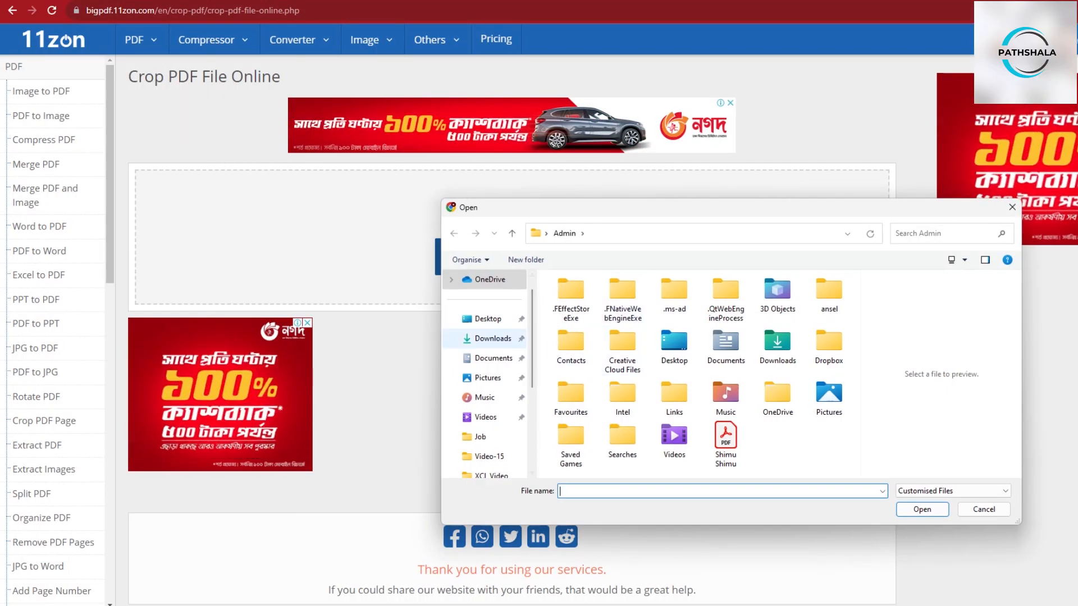
left_click(493, 338)
double_click(590, 314)
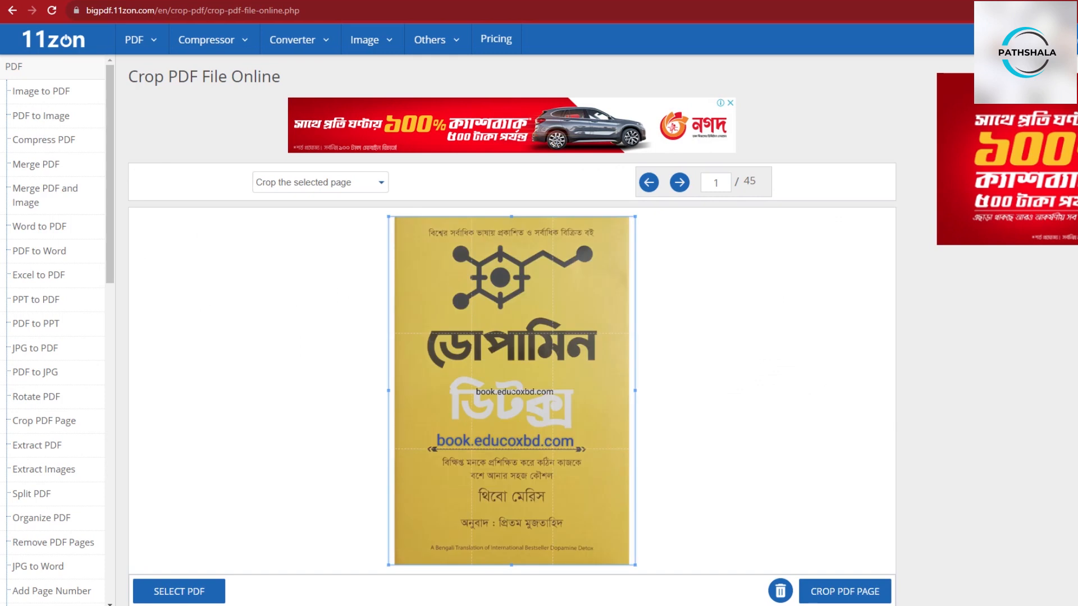
- Pull the crop box inward slightly on all four edges of page 1 to trim the borders
scroll(590, 314, "down", 2)
scroll(543, 147, "down", 1)
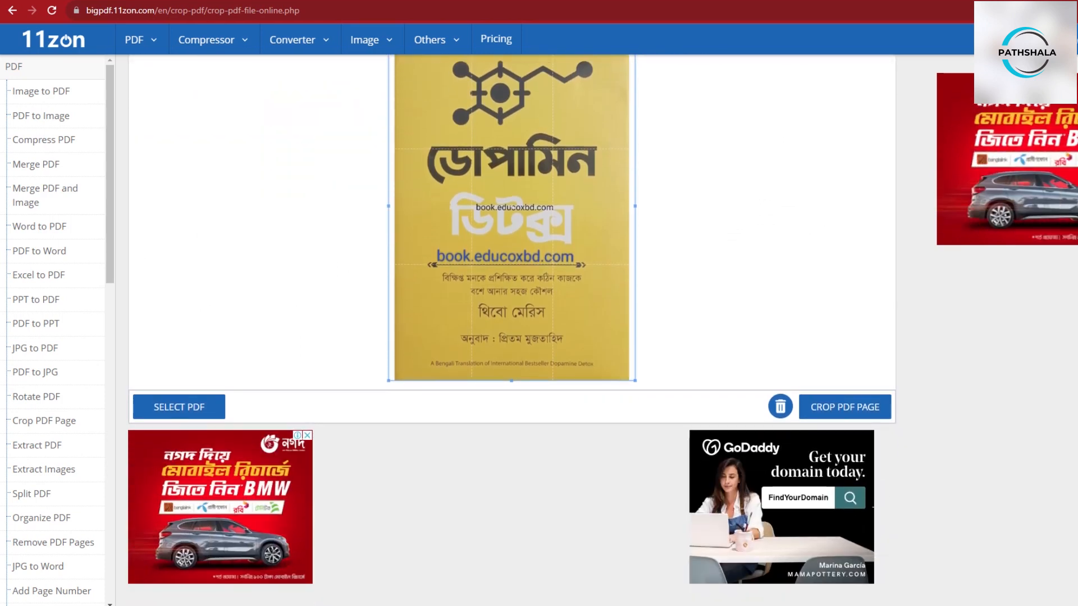
left_click_drag(512, 381, 511, 371)
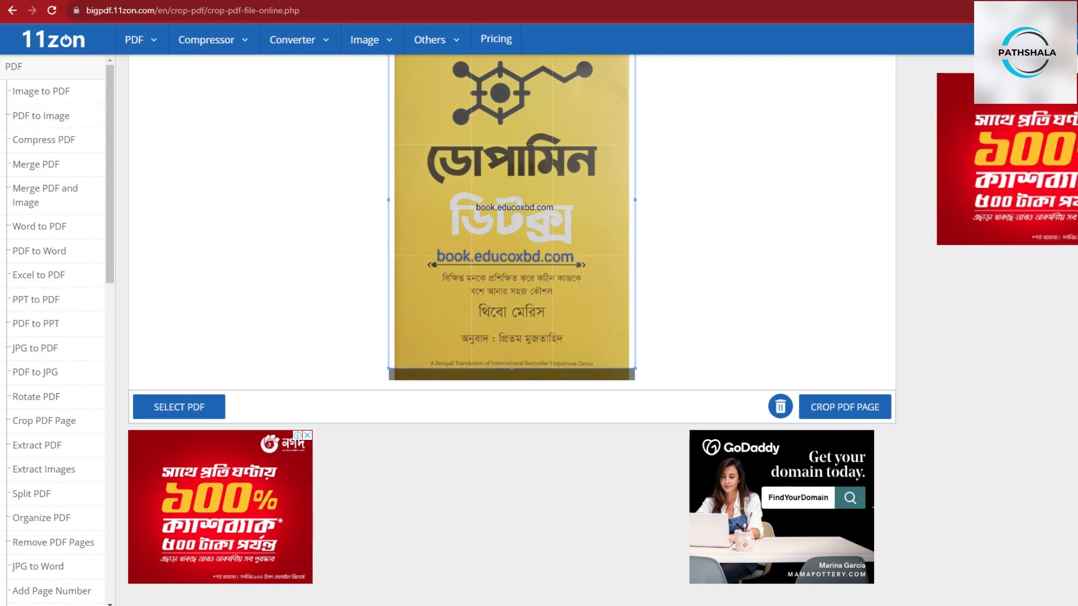
scroll(511, 337, "up", 4)
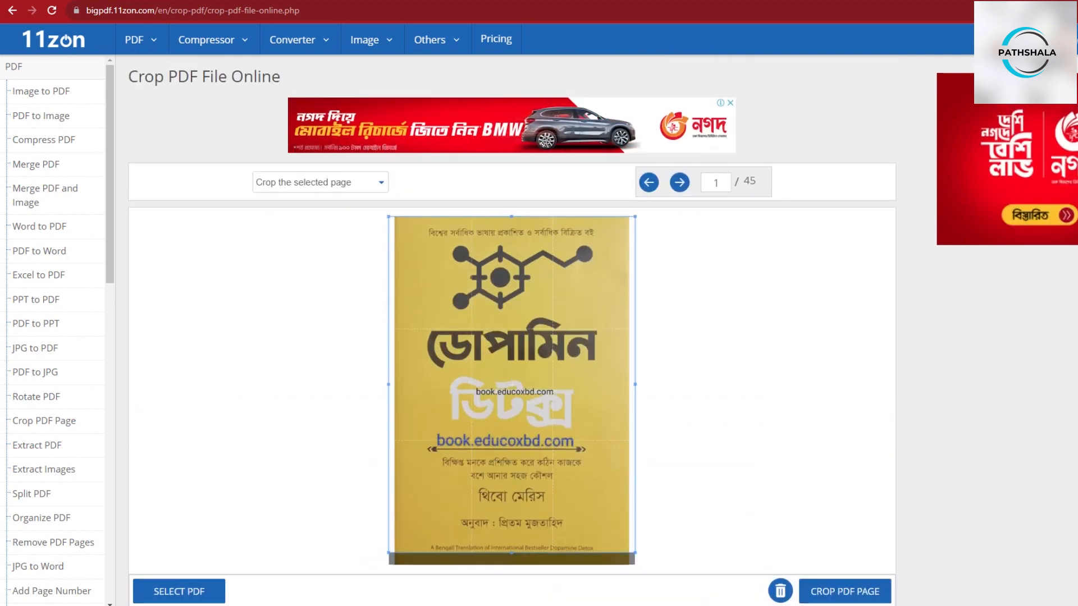
left_click_drag(511, 218, 512, 223)
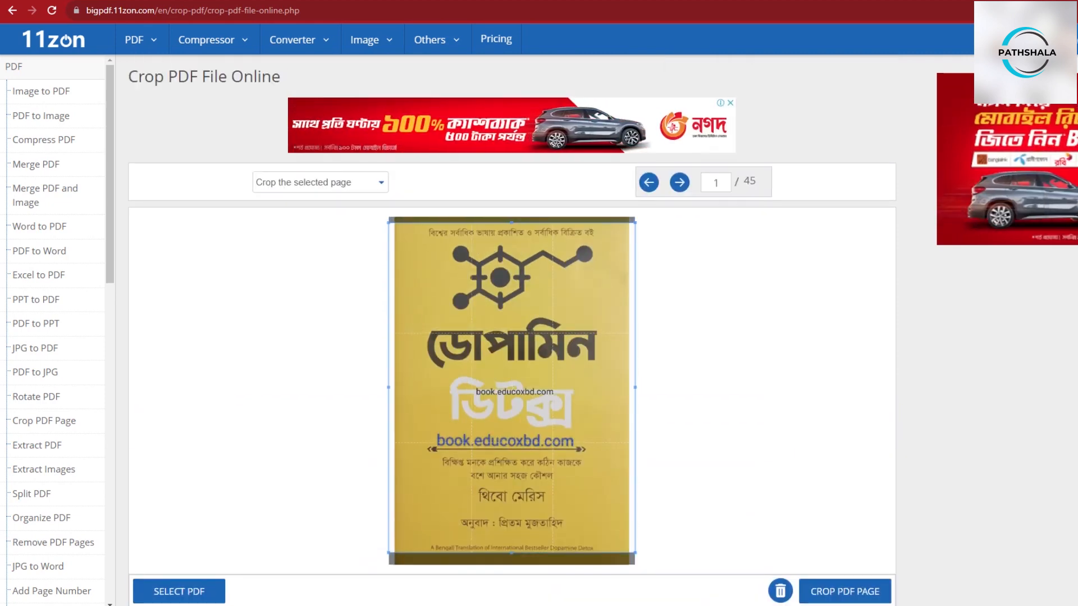
left_click_drag(635, 388, 626, 388)
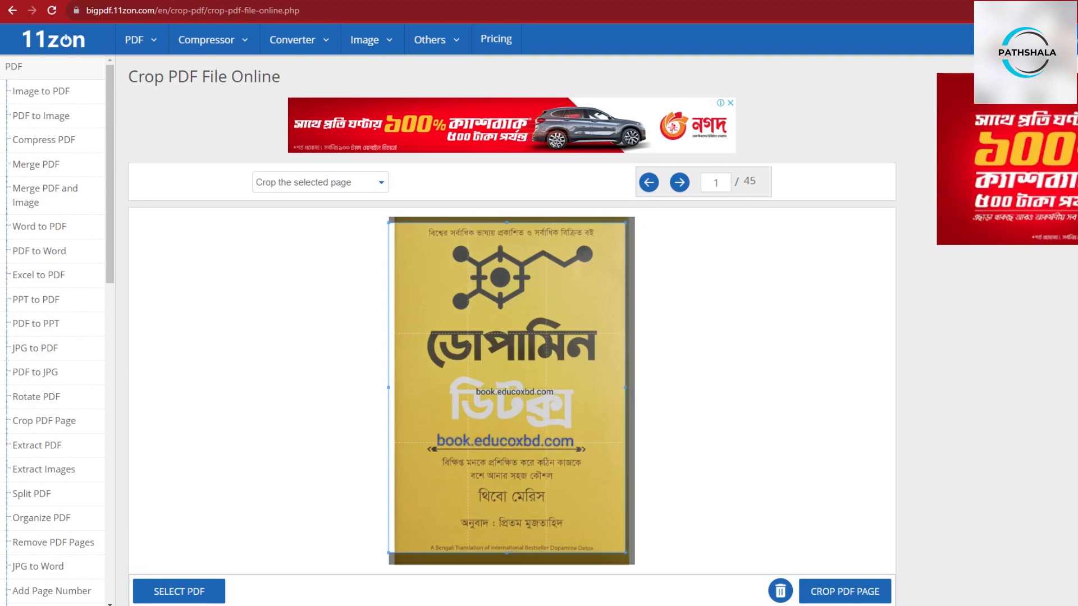
left_click_drag(388, 388, 402, 387)
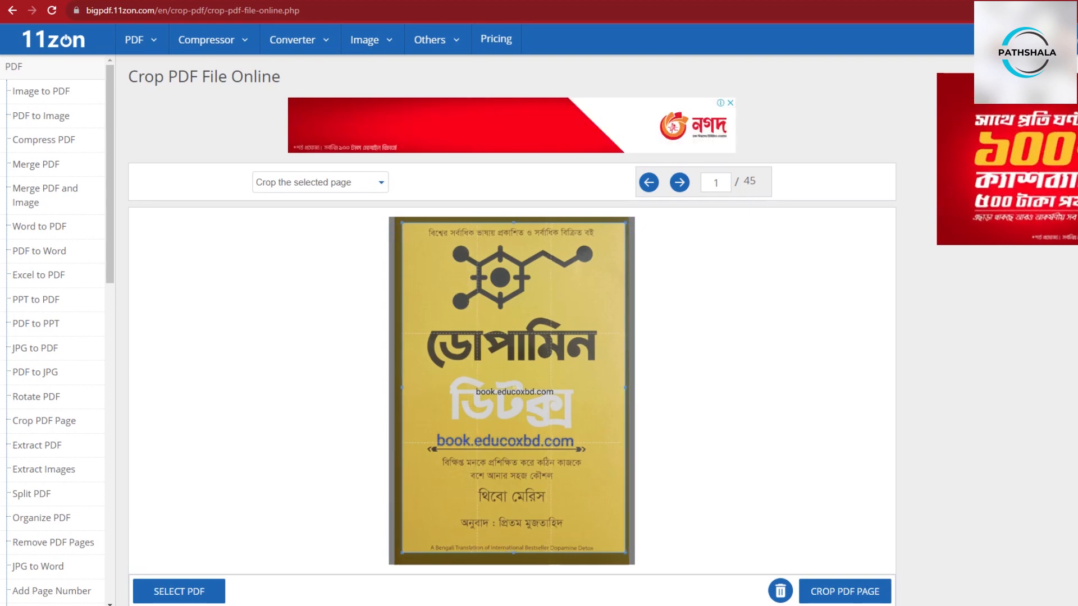
- Crop the PDF page and download the cropped PDF
scroll(512, 337, "down", 2)
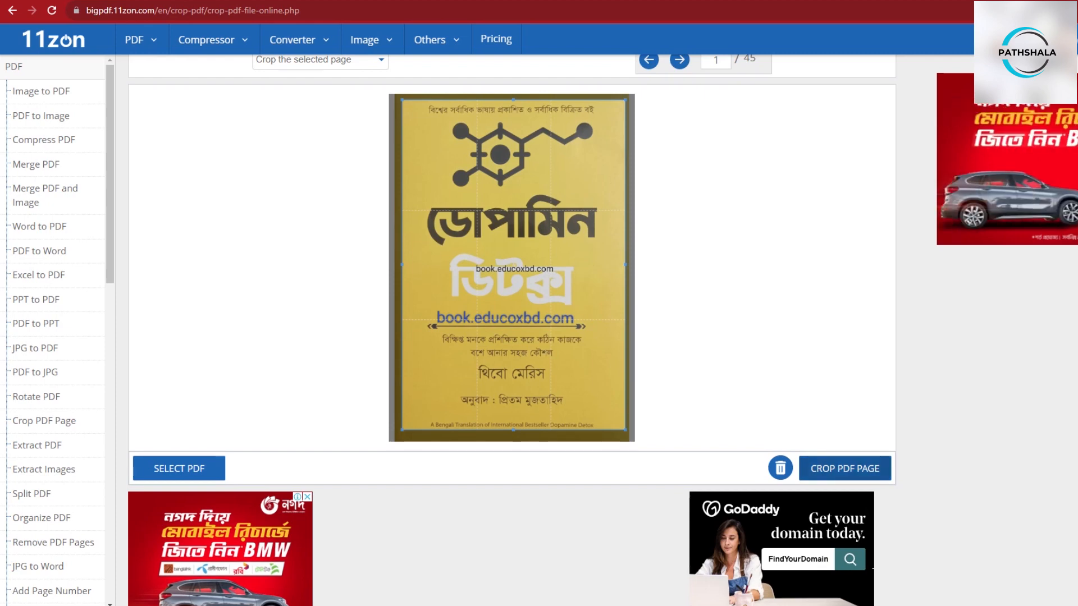
left_click(845, 468)
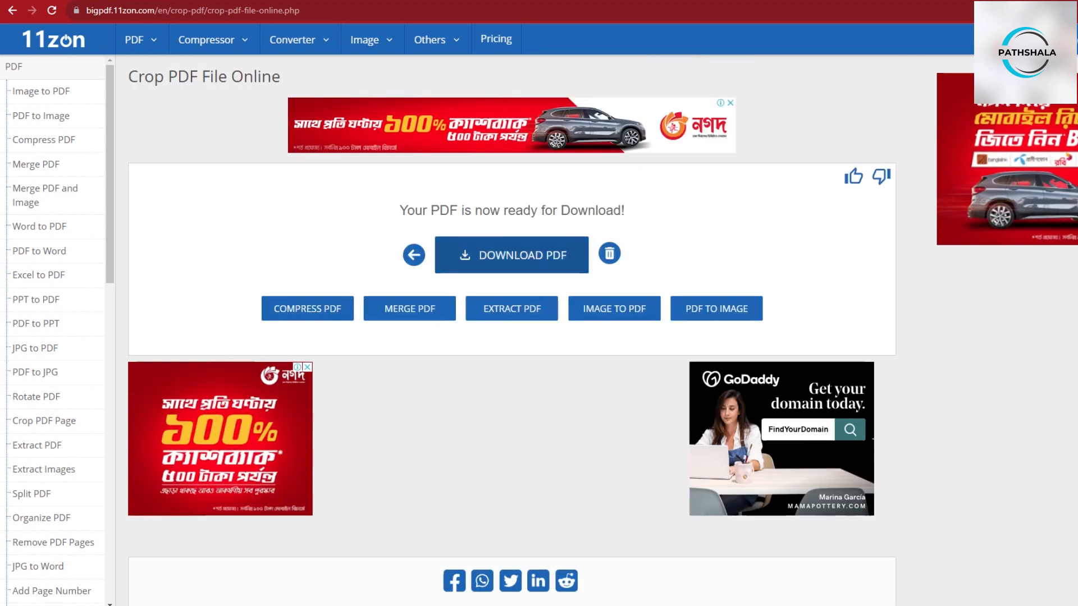
left_click(512, 255)
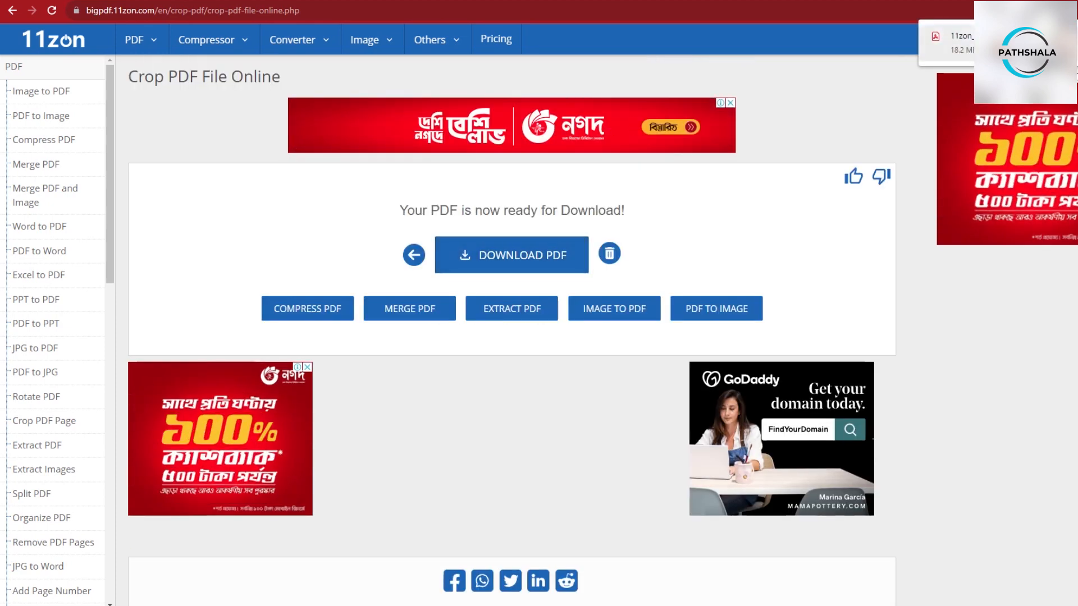
- Open the downloaded 11zon_cropped-PDF.pdf and scroll through its first pages to check the crop
left_click(990, 43)
scroll(675, 332, "down", 5)
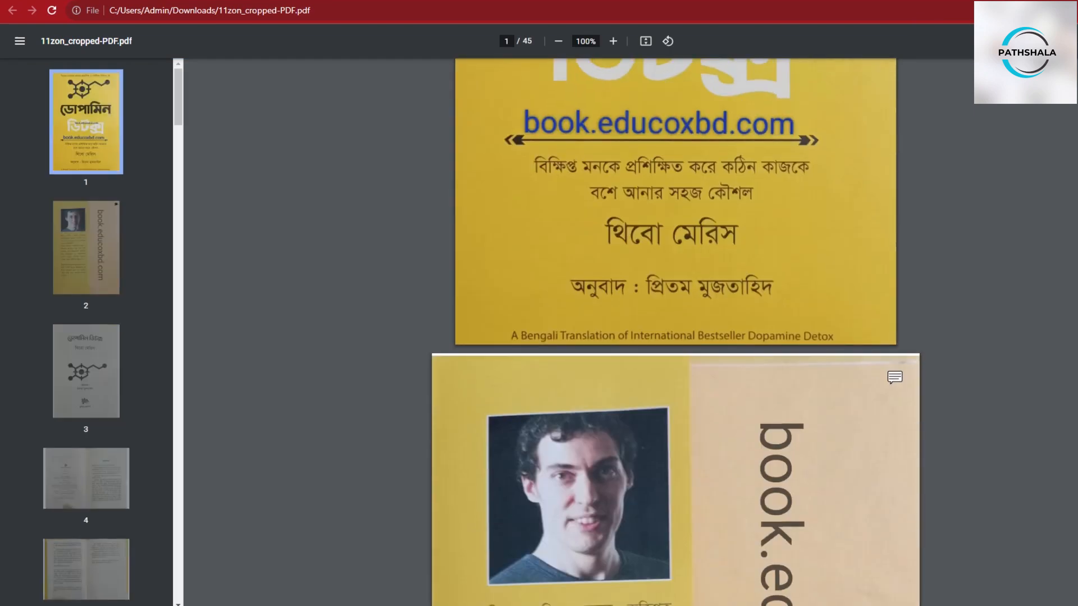
scroll(676, 332, "up", 5)
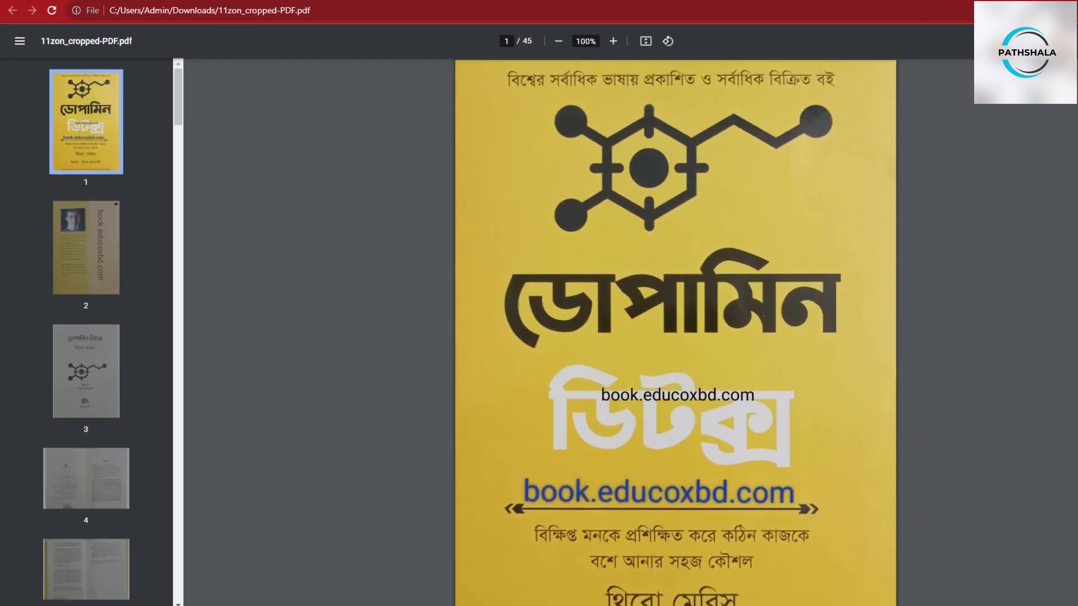
scroll(676, 333, "down", 15)
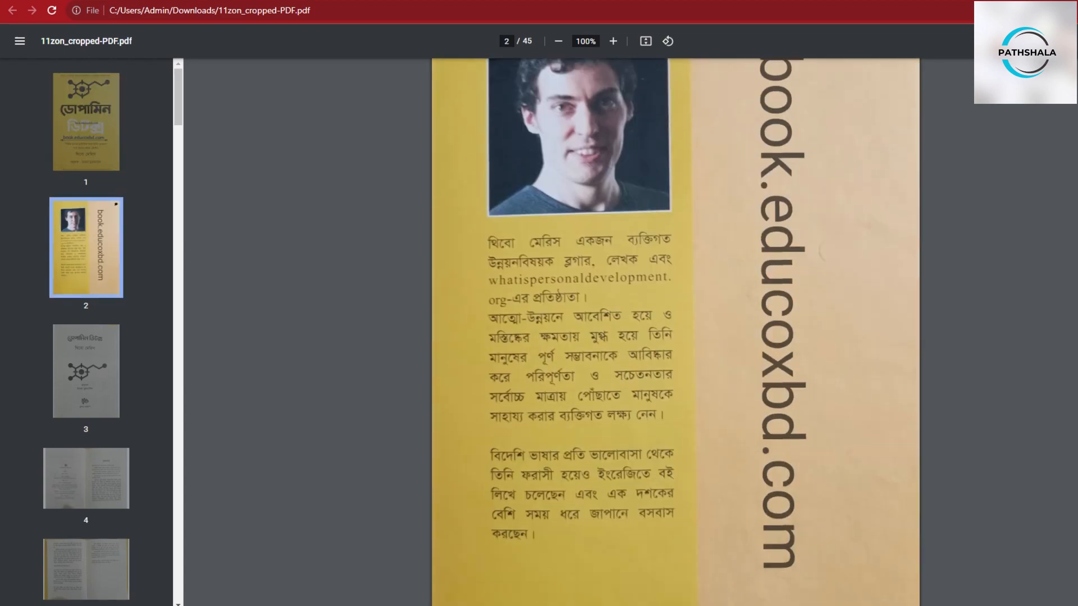
scroll(675, 332, "up", 15)
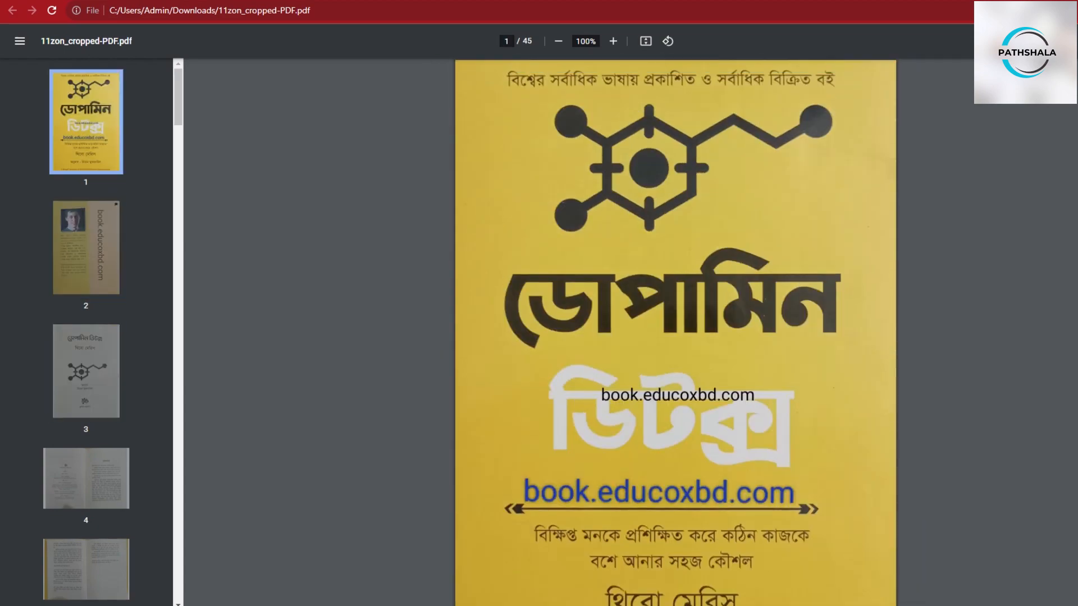
- Go back to the 11zon home page and close the ad
key("ctrl+shift+Tab")
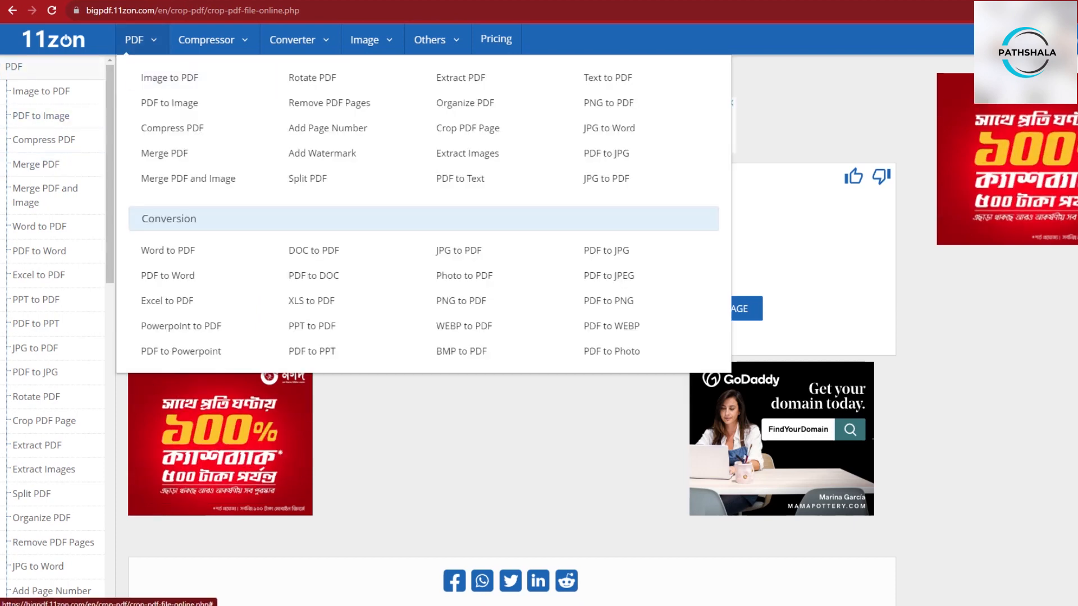
left_click(53, 39)
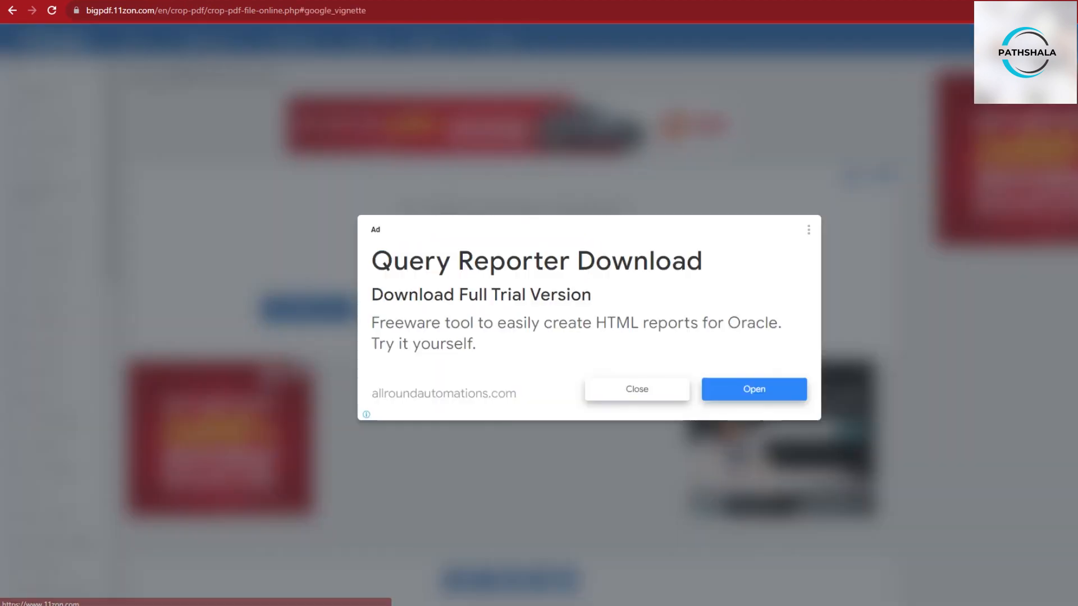
left_click(637, 389)
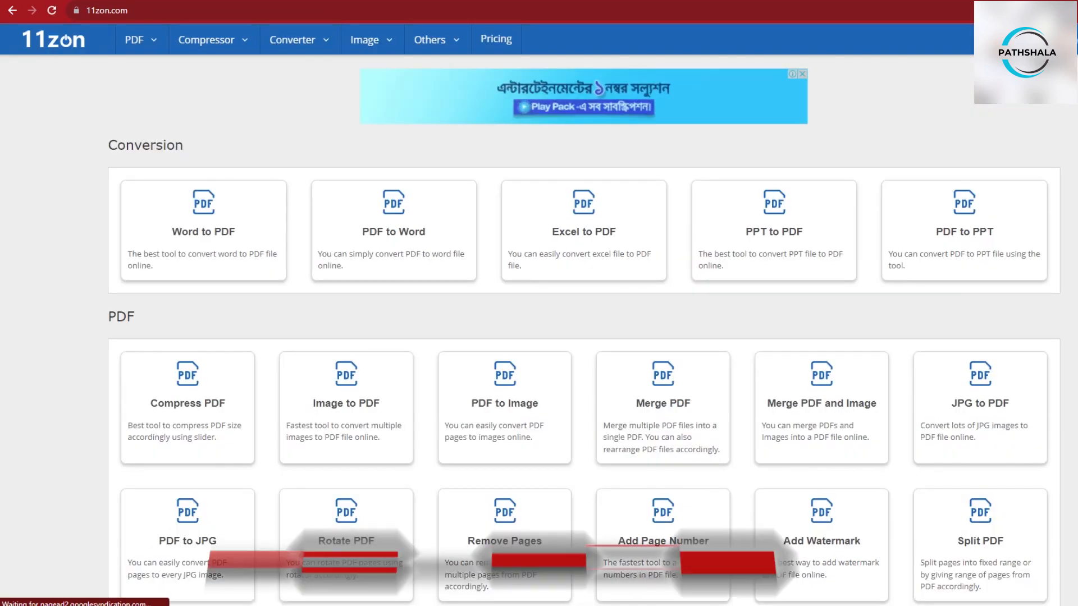
scroll(504, 315, "down", 5)
scroll(539, 337, "down", 5)
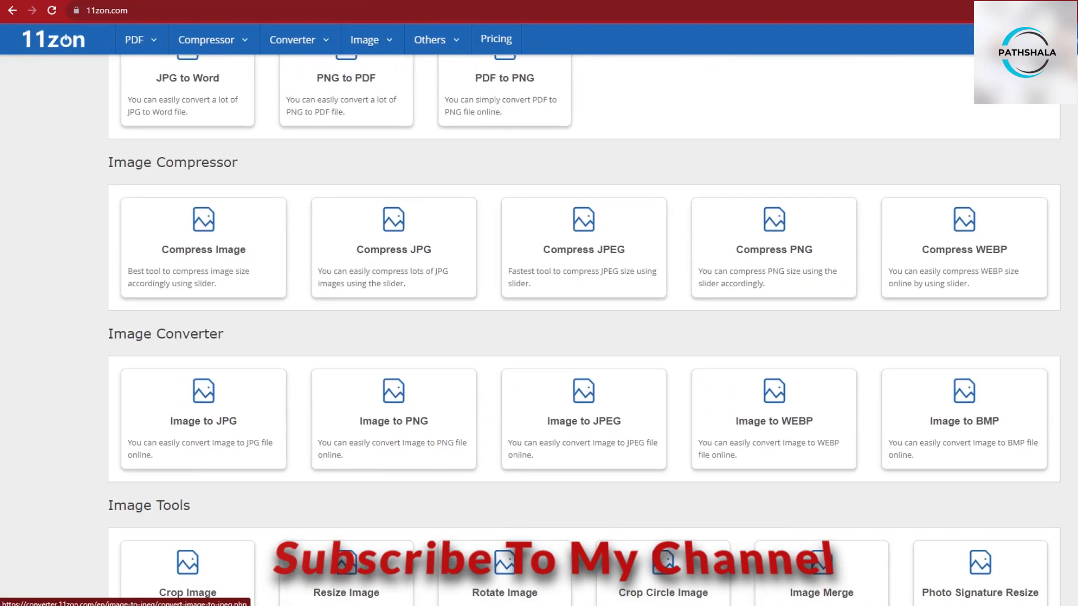
scroll(394, 418, "up", 10)
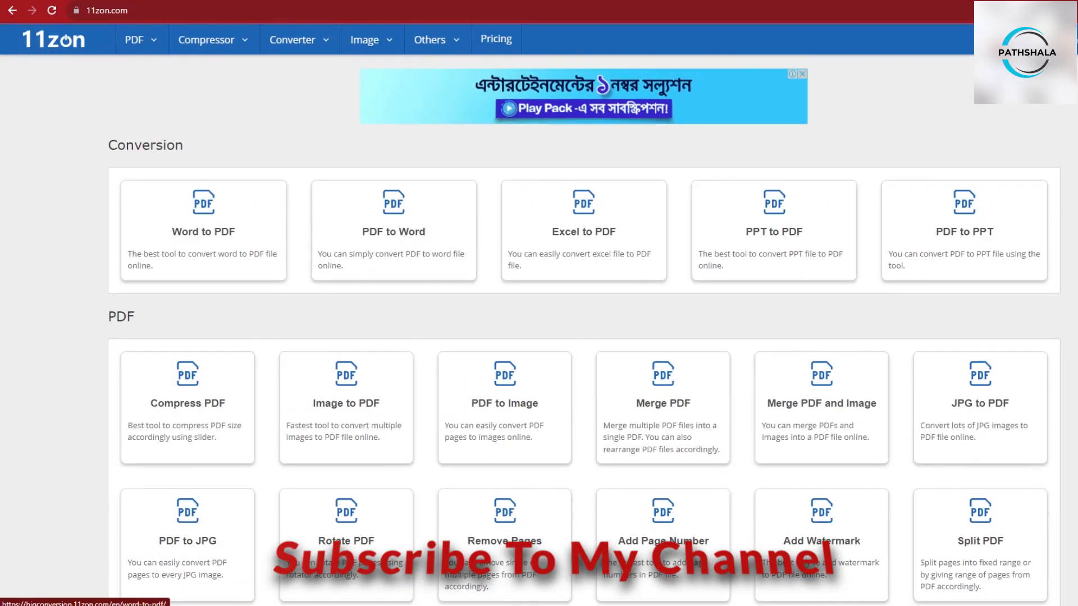
mouse_move(141, 40)
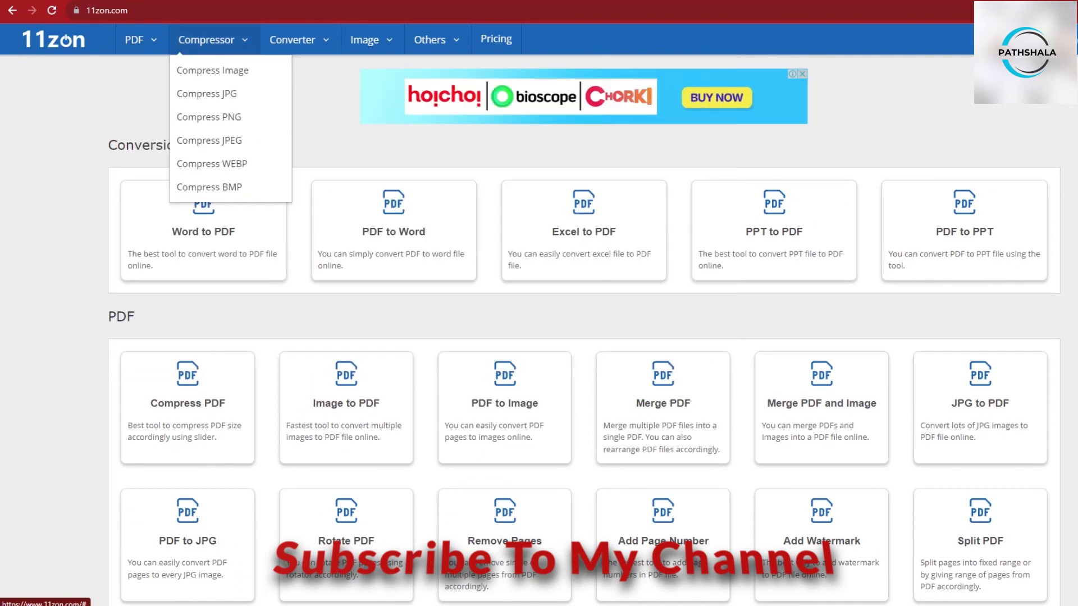
mouse_move(298, 40)
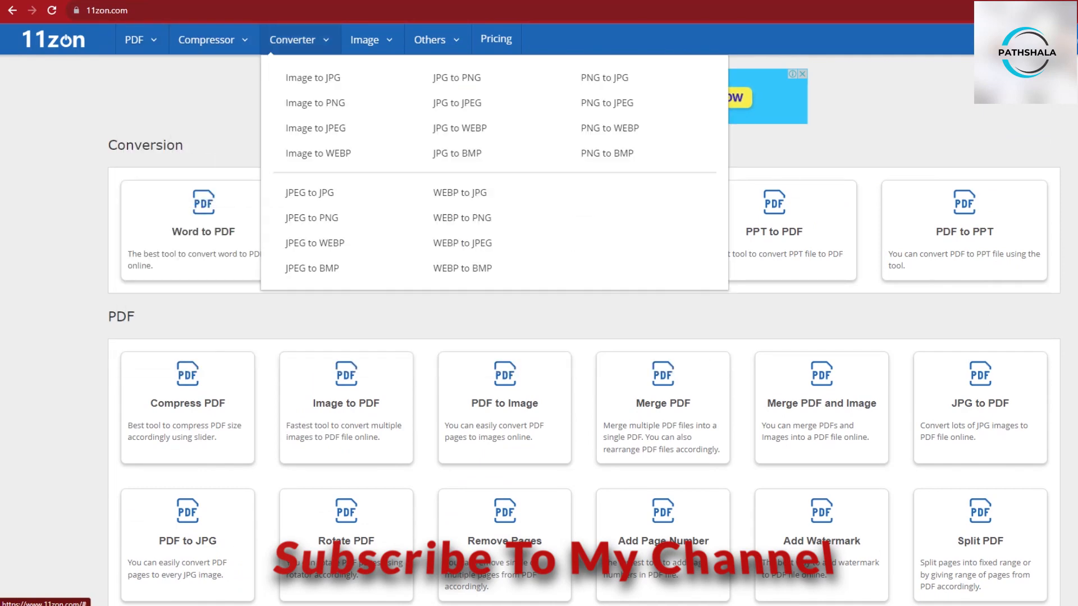
- Open the Compress PDF tool and upload the Dopamine Detox PDF from Downloads
mouse_move(430, 40)
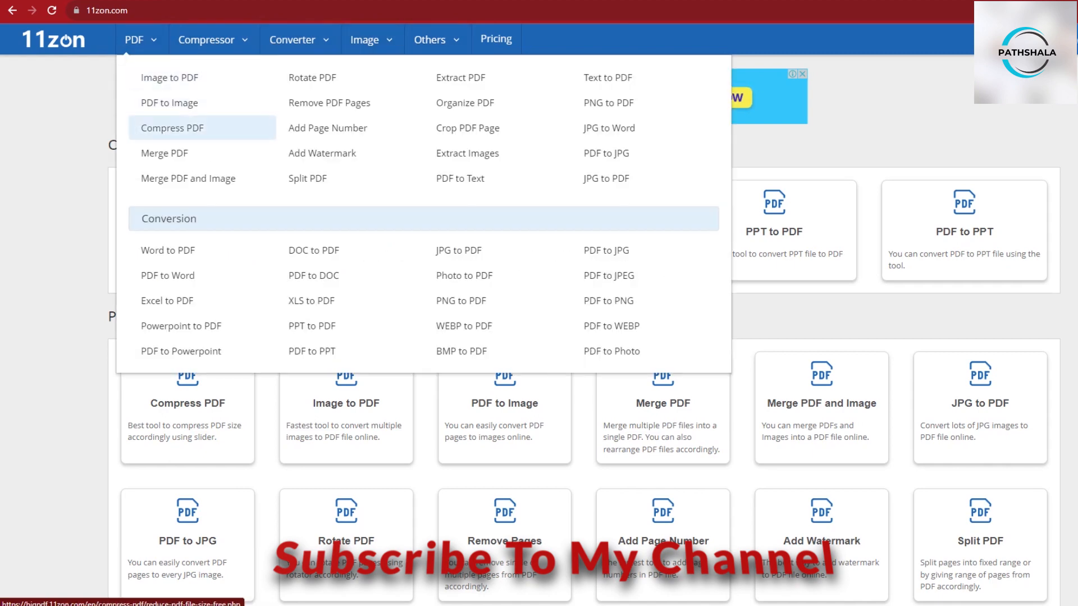
left_click(173, 128)
mouse_move(364, 40)
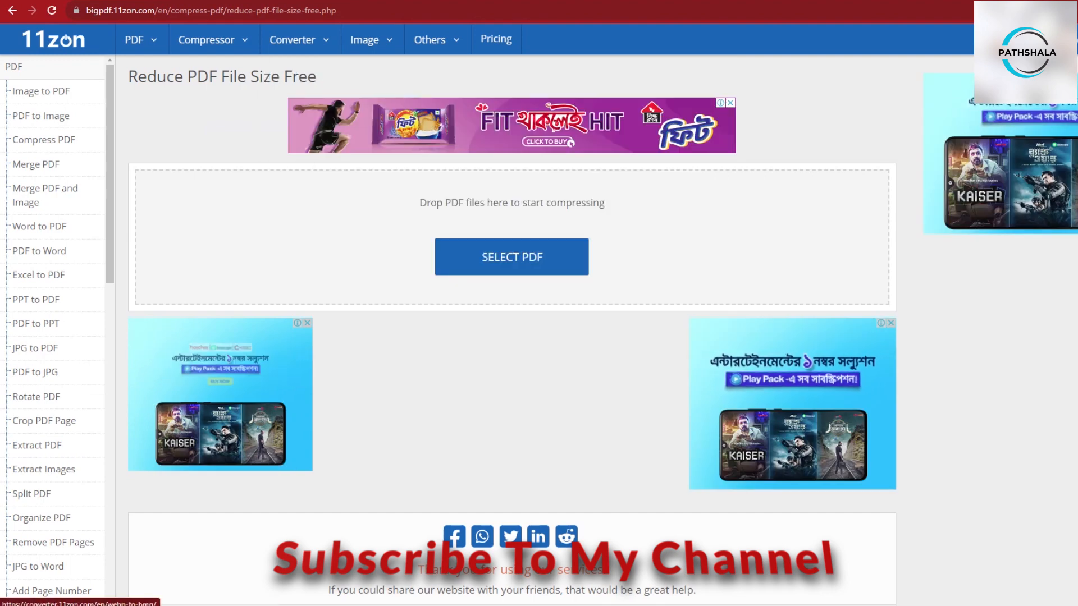
left_click(511, 256)
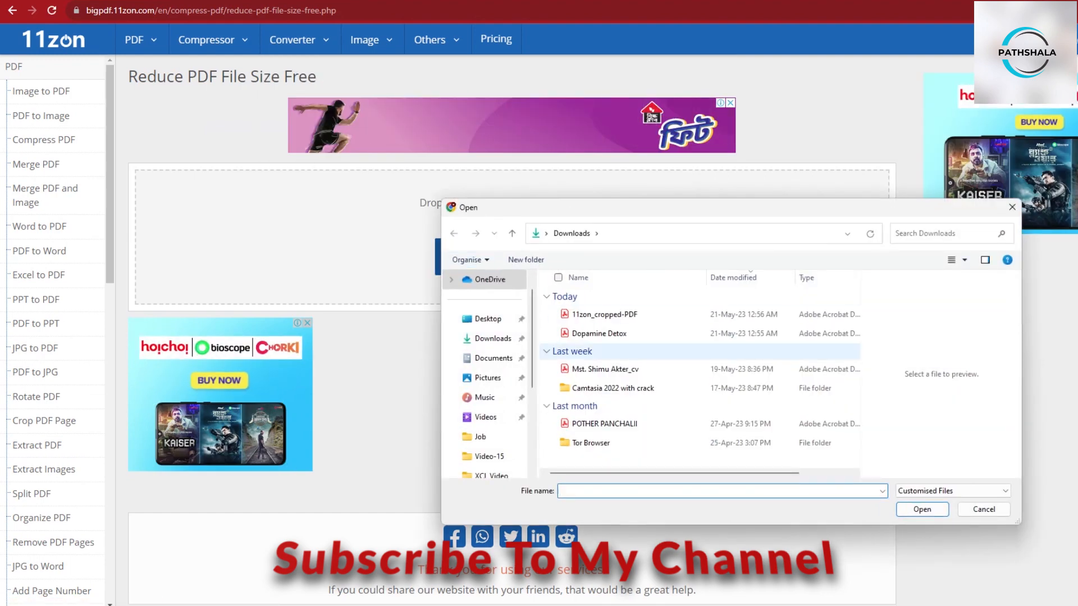
left_click(599, 333)
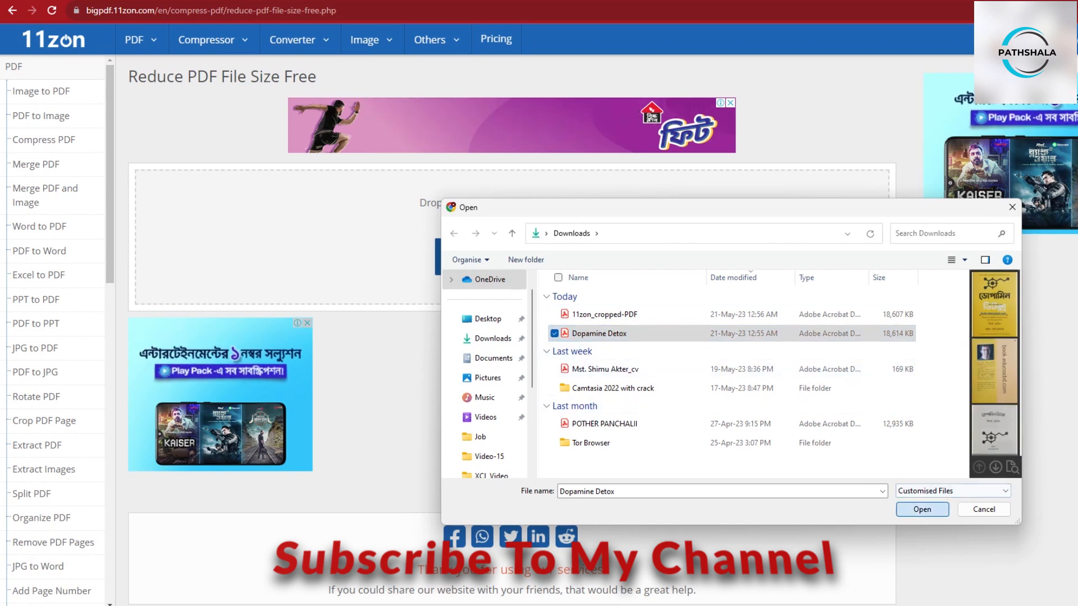
key("Return")
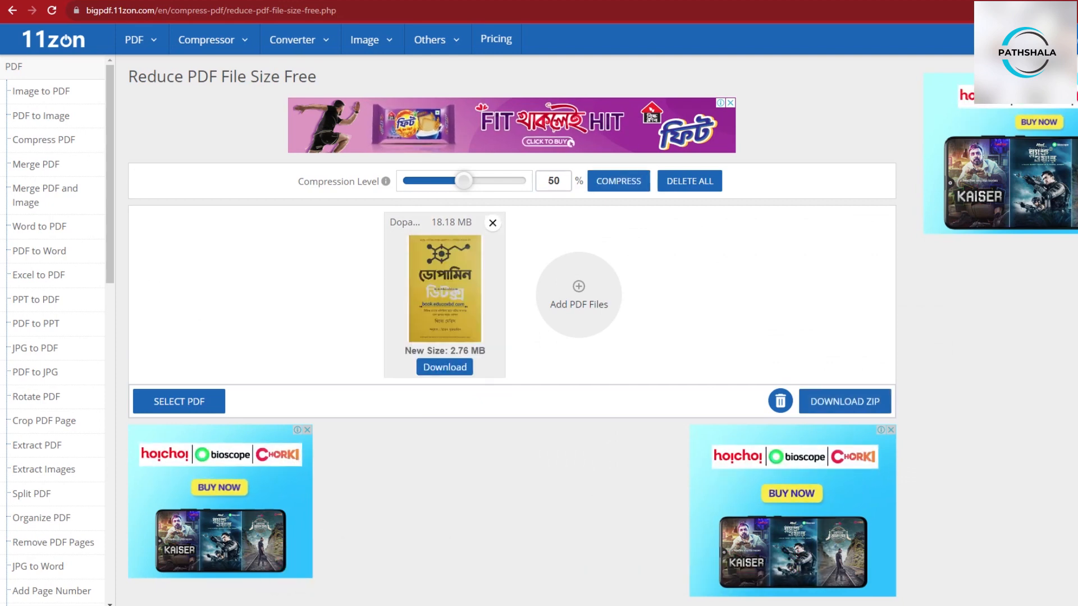
- Examine the original and new file sizes shown on the uploaded PDF's card
scroll(512, 325, "down", 1)
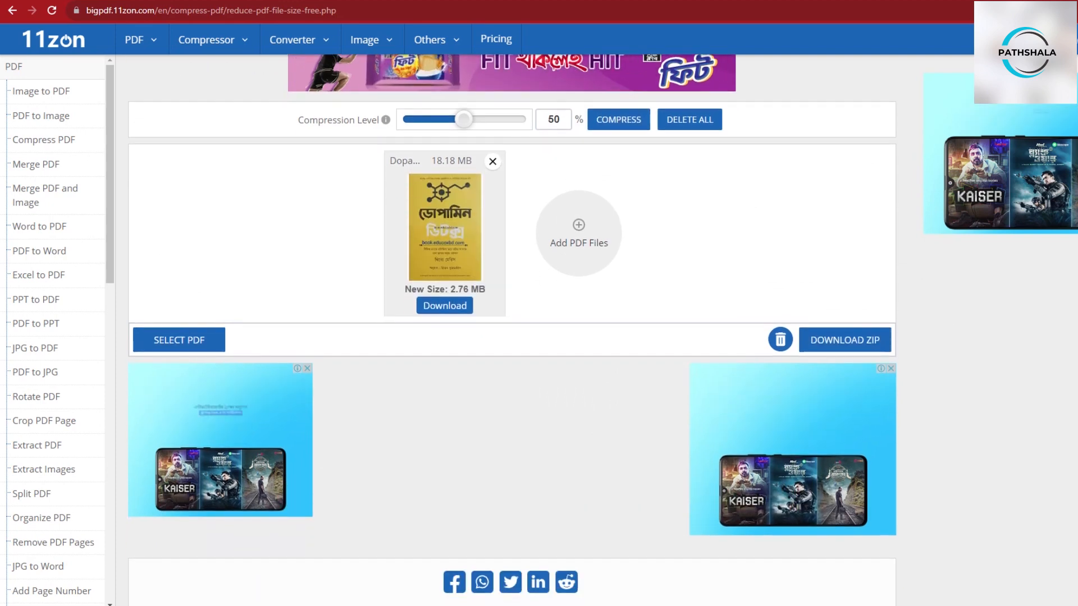
scroll(512, 325, "up", 1)
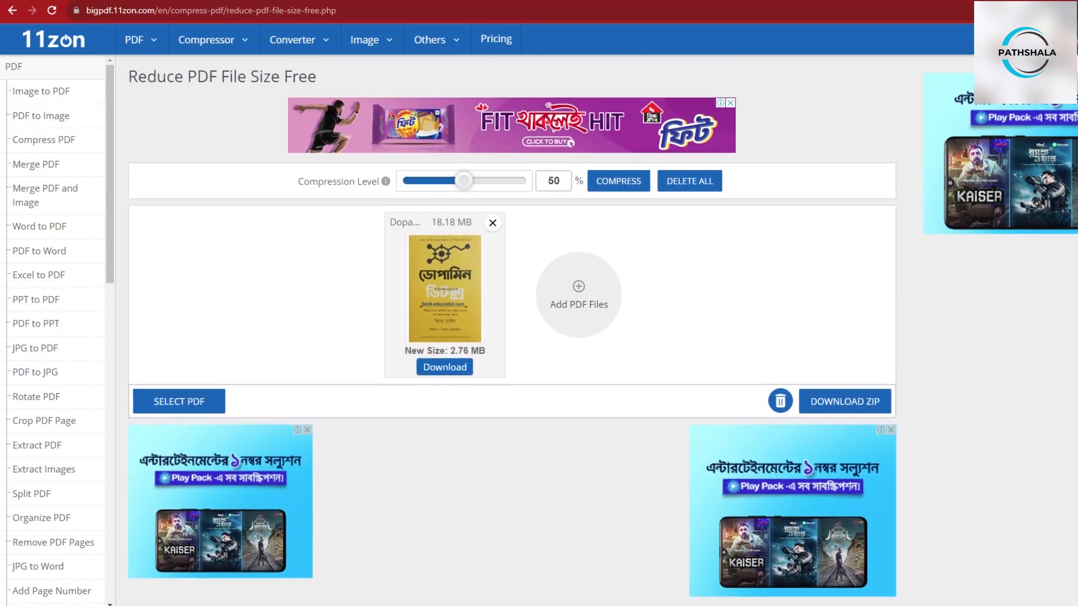
left_click_drag(431, 222, 450, 222)
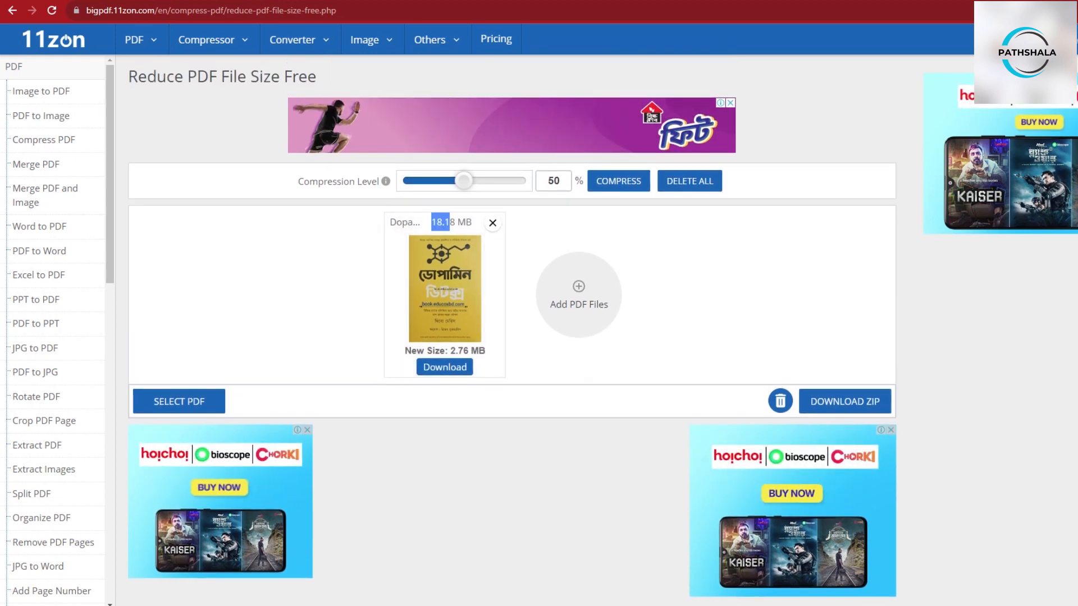
left_click(450, 222)
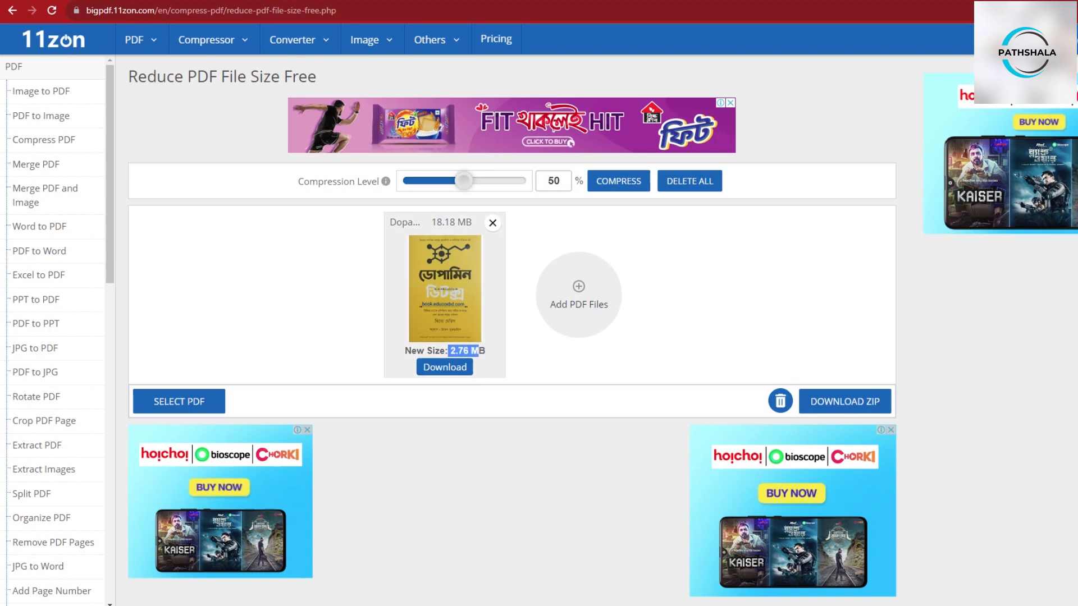
- Adjust the compression level to 79% and compress the PDF again
left_click_drag(494, 180, 498, 181)
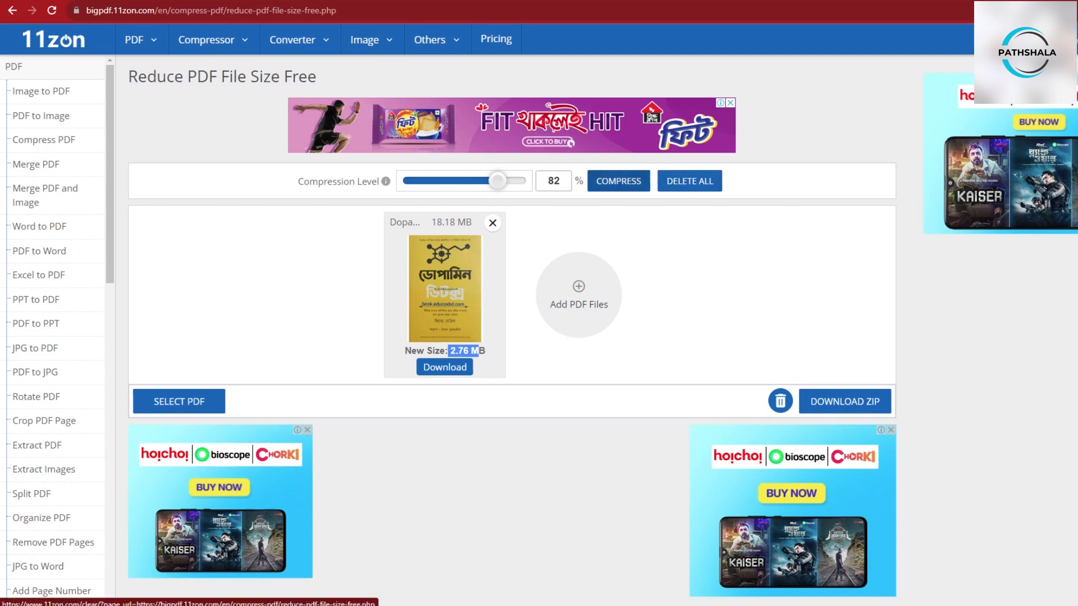
left_click(618, 181)
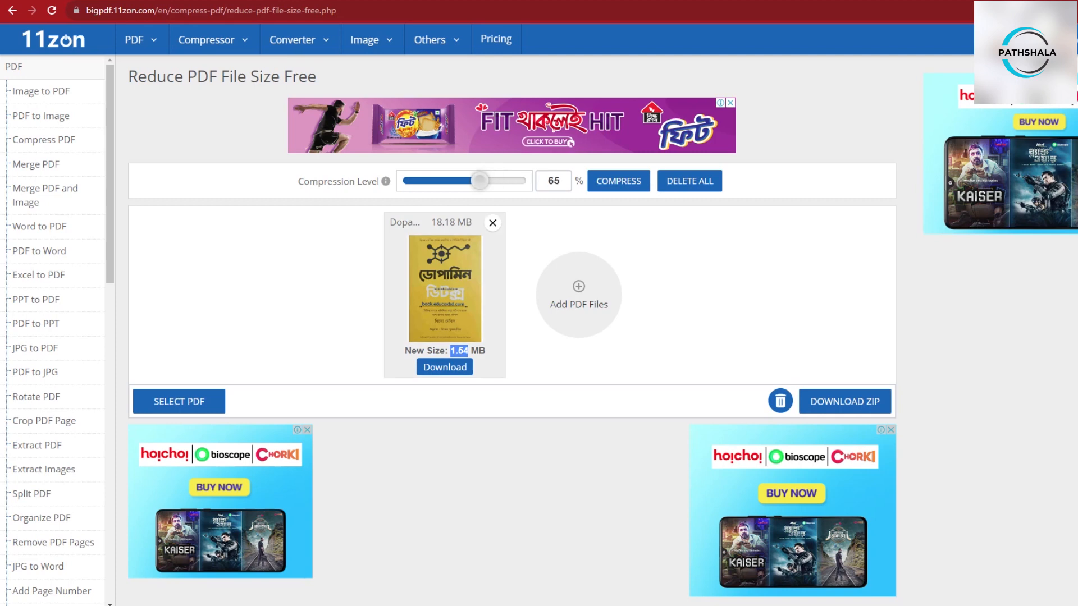
left_click_drag(476, 181, 494, 181)
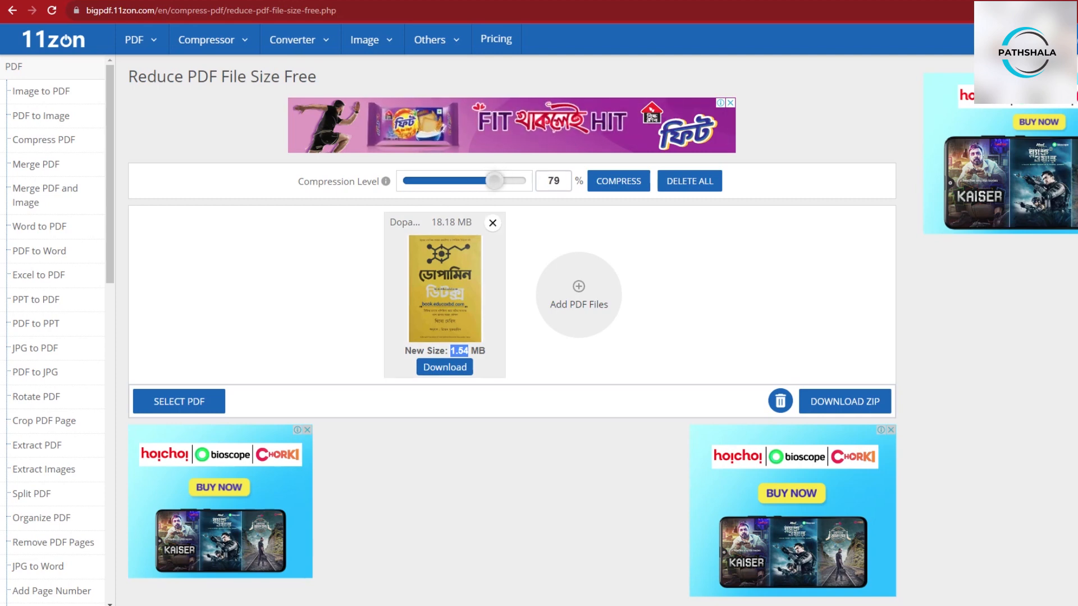
left_click(618, 180)
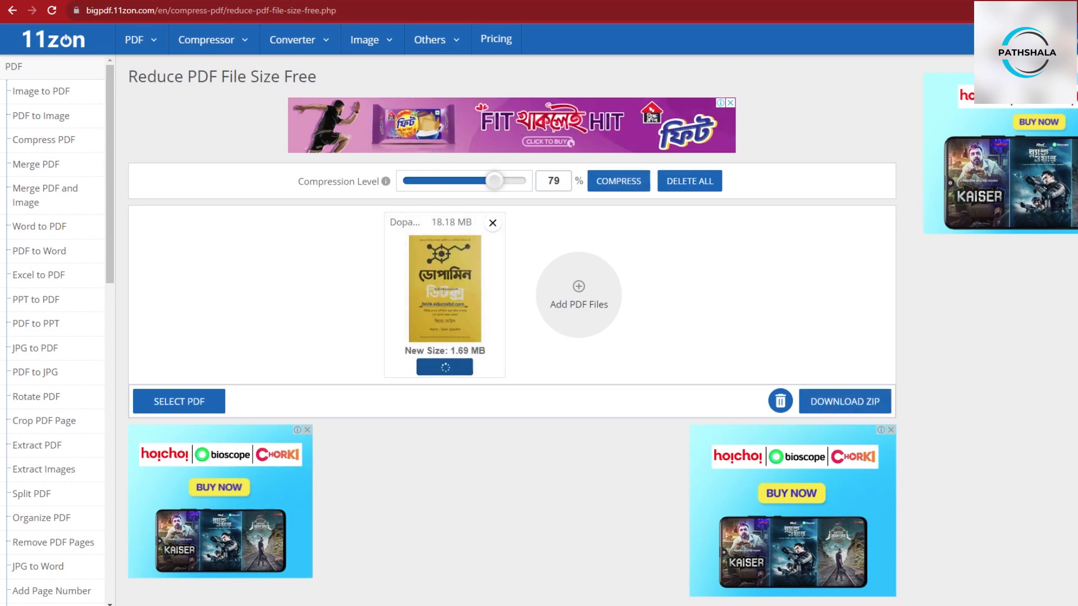
- Download the compressed PDF, open it, and scroll through its first pages
left_click(444, 367)
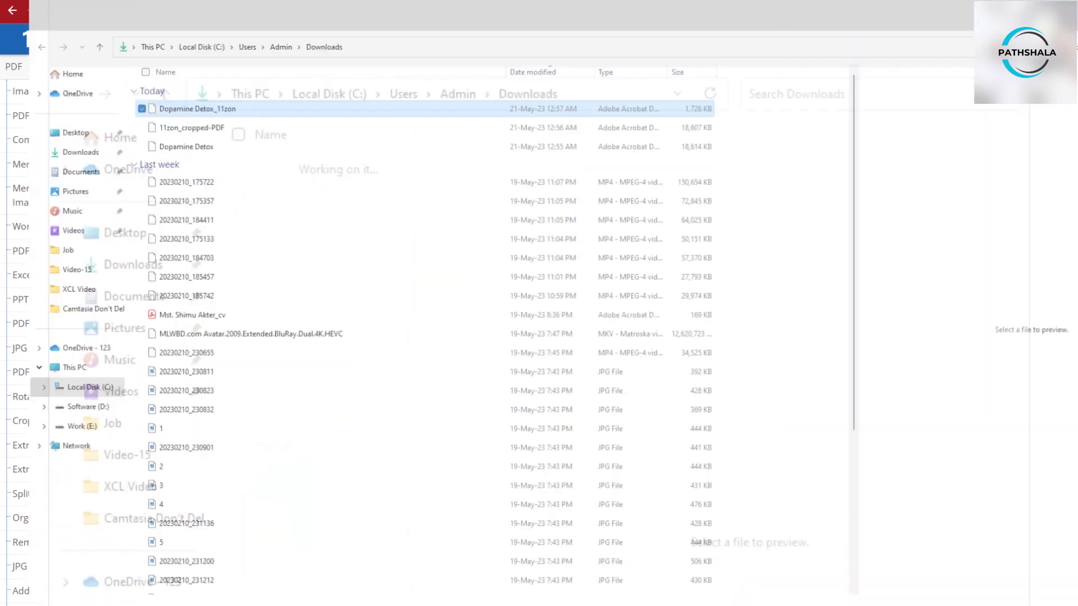
key("Return")
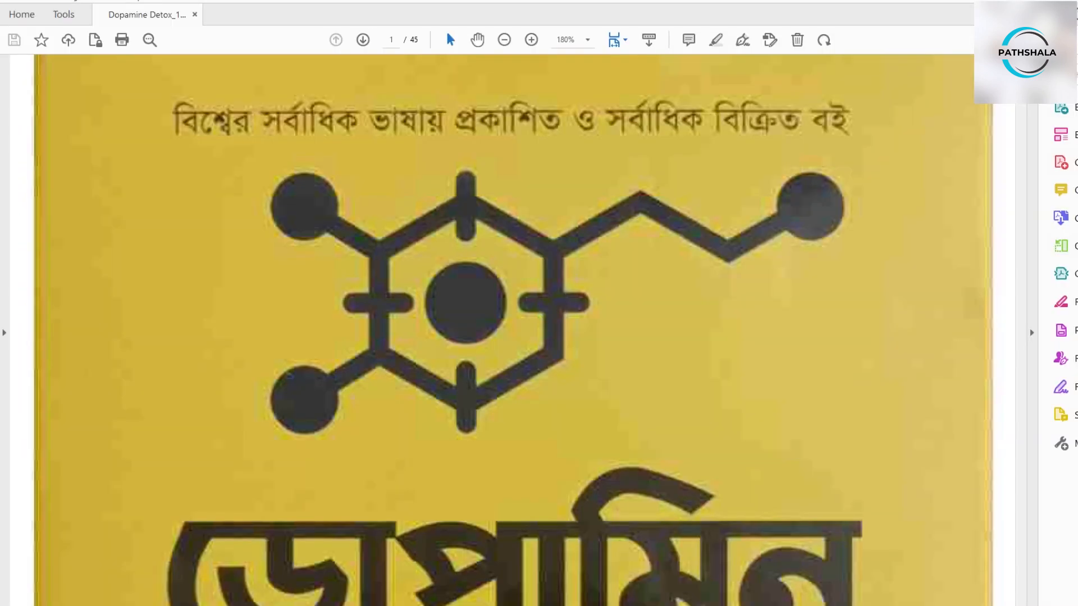
scroll(512, 330, "down", 15)
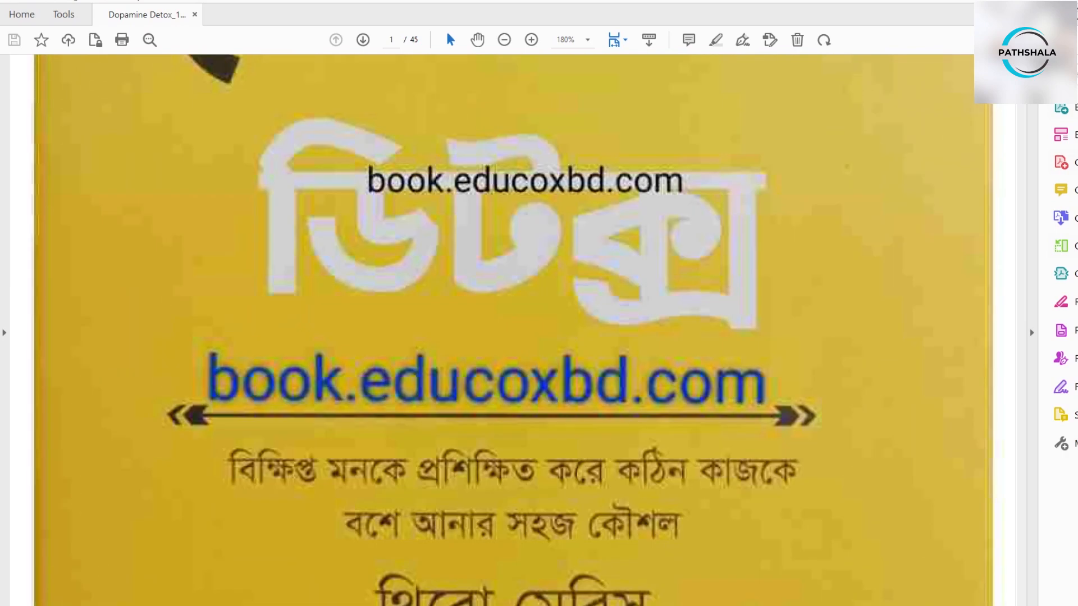
scroll(513, 348, "down", 3)
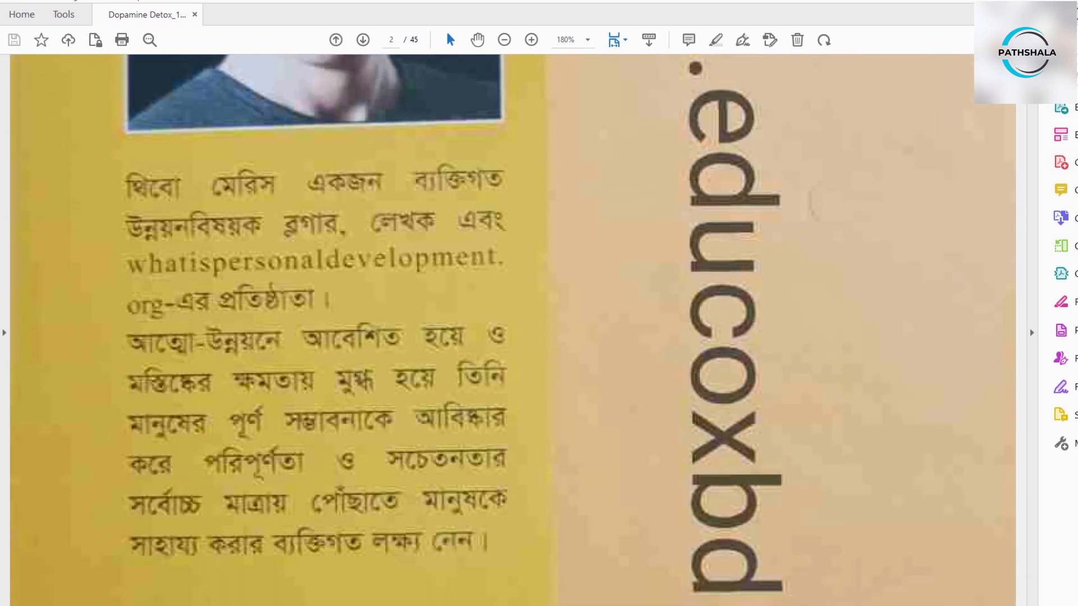
scroll(513, 348, "down", 6)
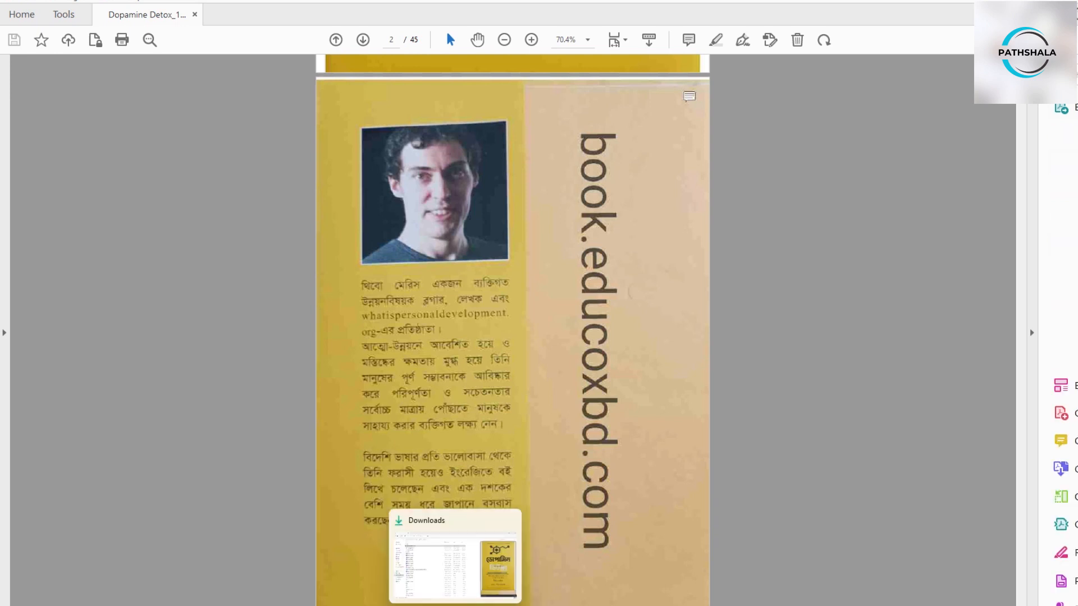
- Open the original Dopamine Detox PDF from Downloads alongside the compressed one
mouse_move(942, 605)
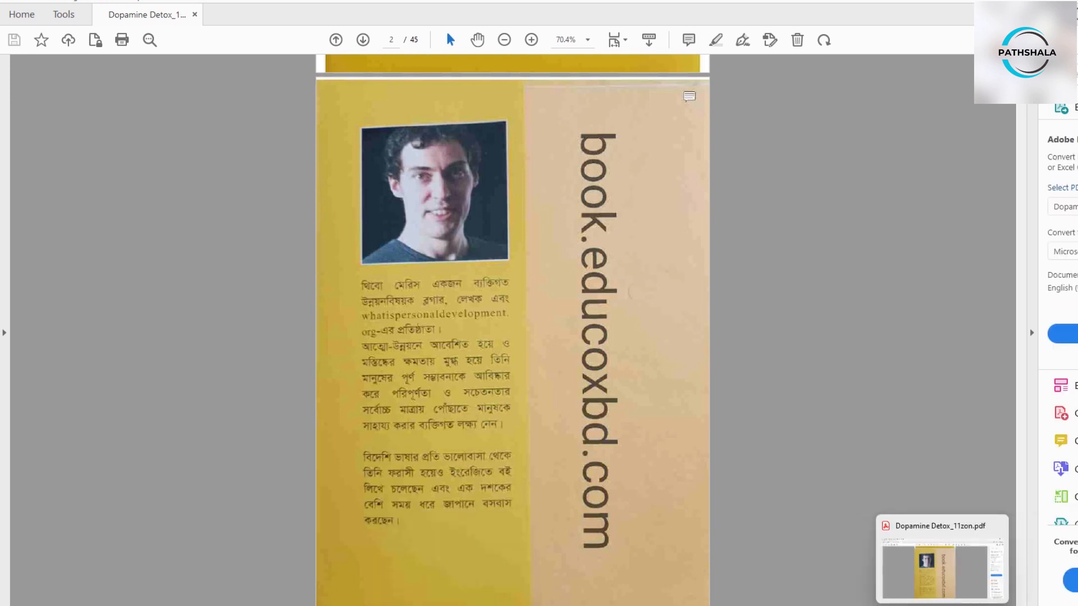
left_click(943, 605)
left_click(169, 146)
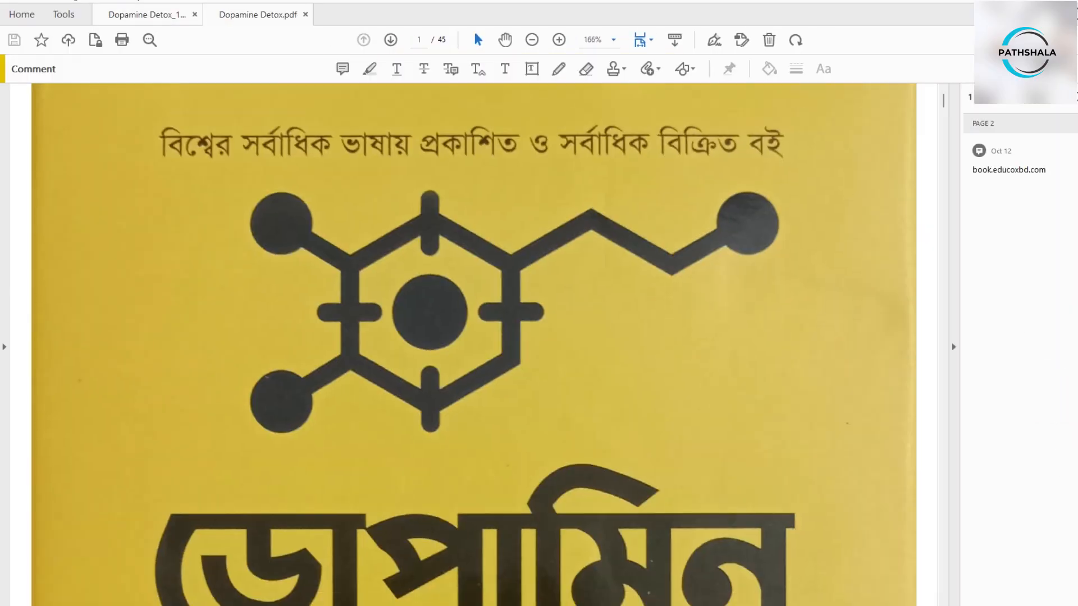
- Switch between the compressed and original PDFs to compare the quality of page 2
left_click(147, 15)
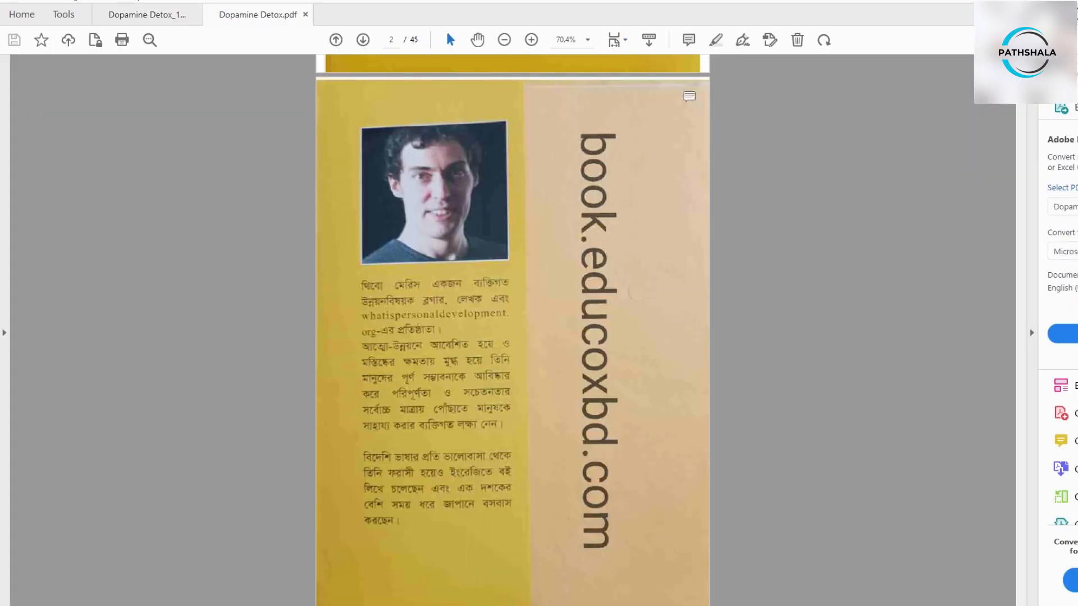
left_click(258, 15)
scroll(474, 345, "down", 7)
scroll(474, 280, "down", 11)
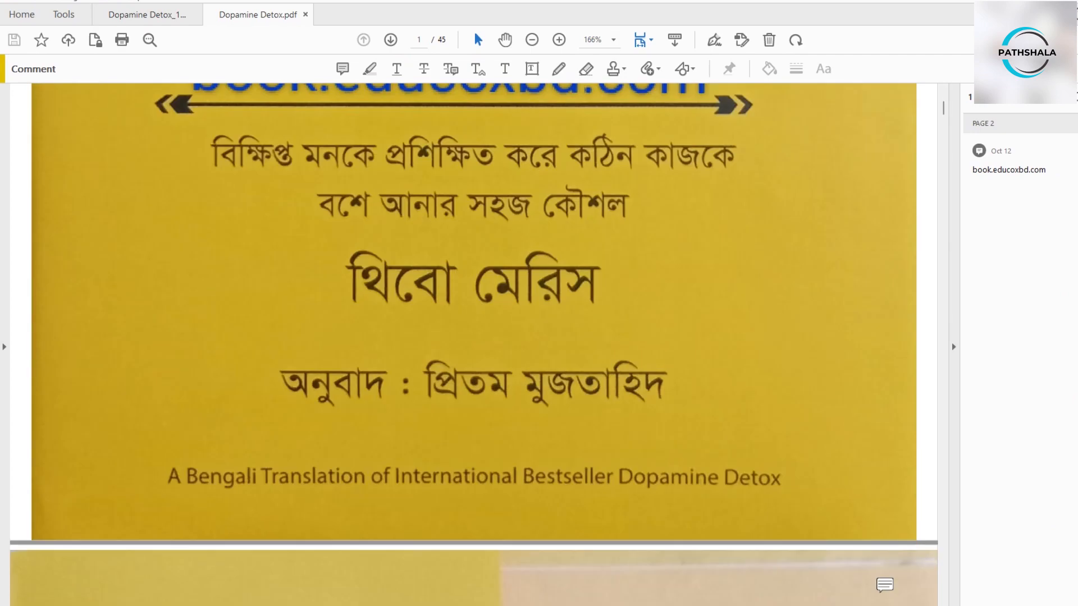
scroll(474, 280, "down", 2)
scroll(474, 345, "down", 8)
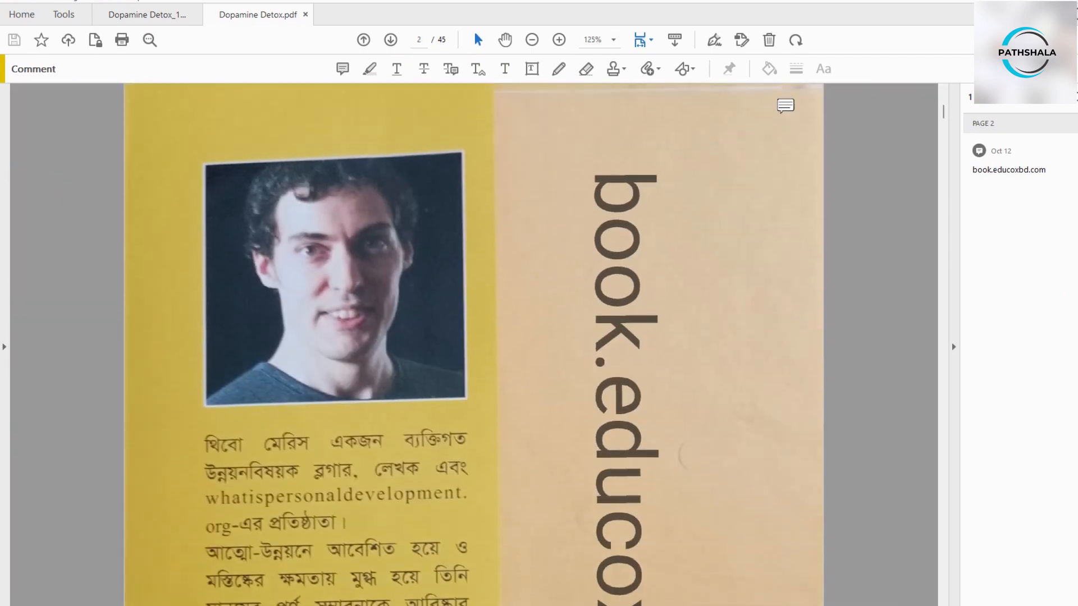
scroll(474, 345, "down", 1)
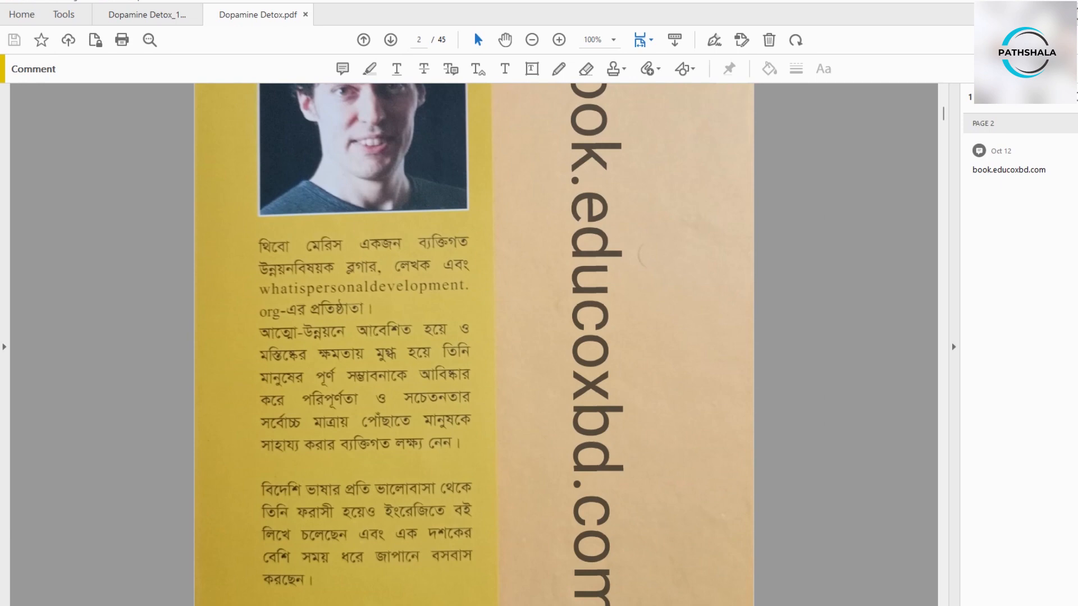
left_click(147, 14)
scroll(494, 236, "up", 1)
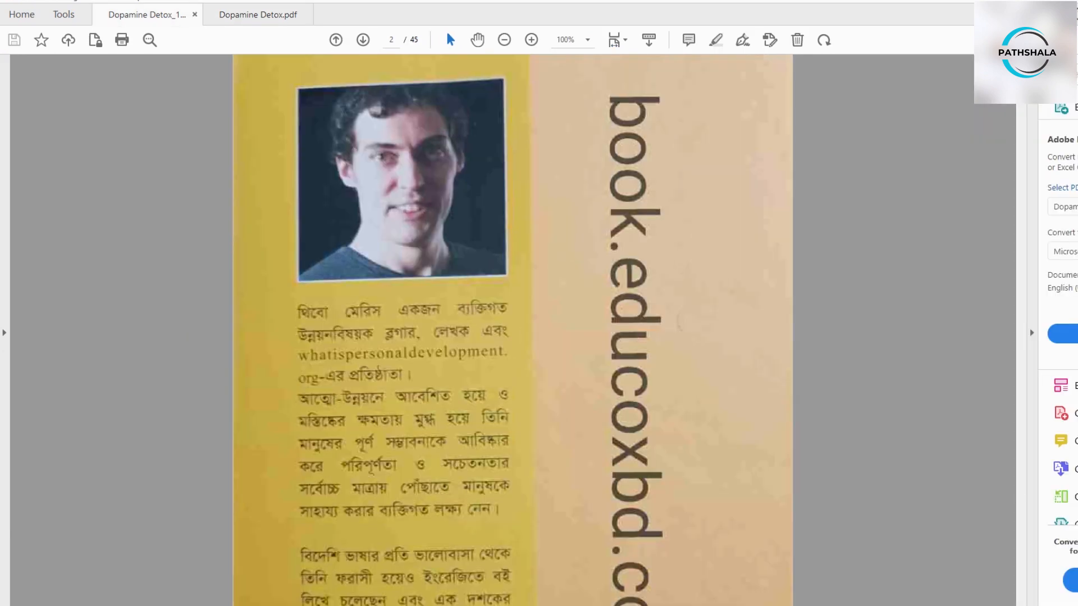
left_click(258, 15)
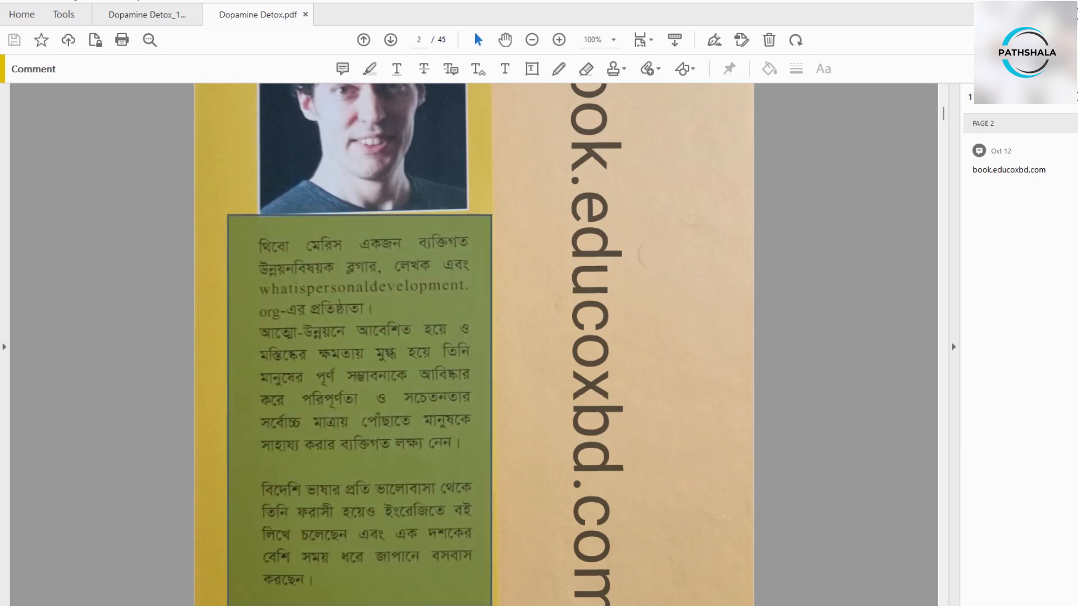
left_click(147, 14)
left_click_drag(273, 300, 530, 485)
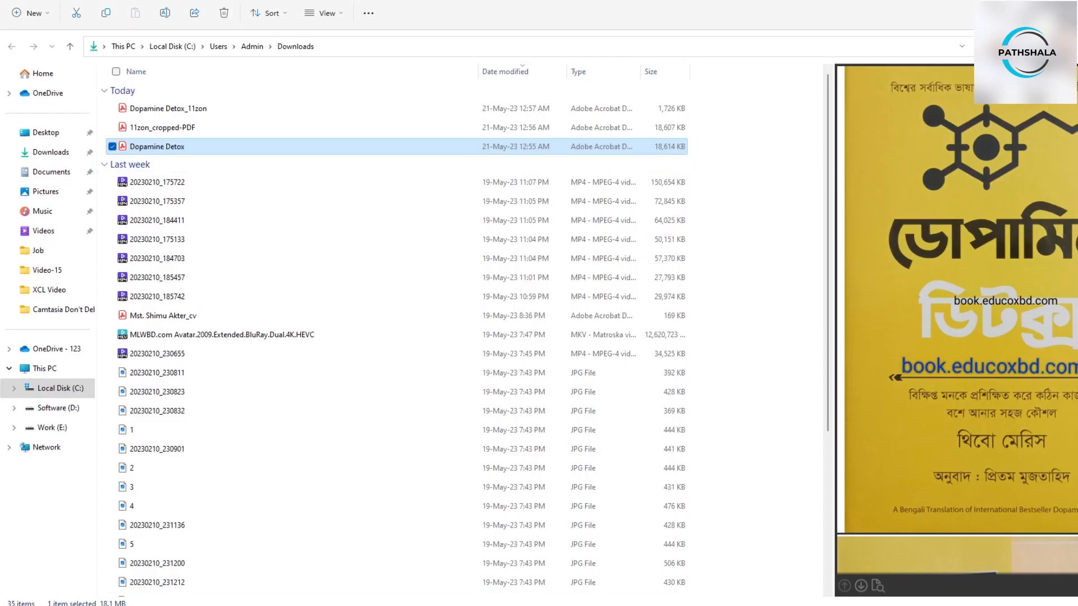
key("Up")
key("Up")
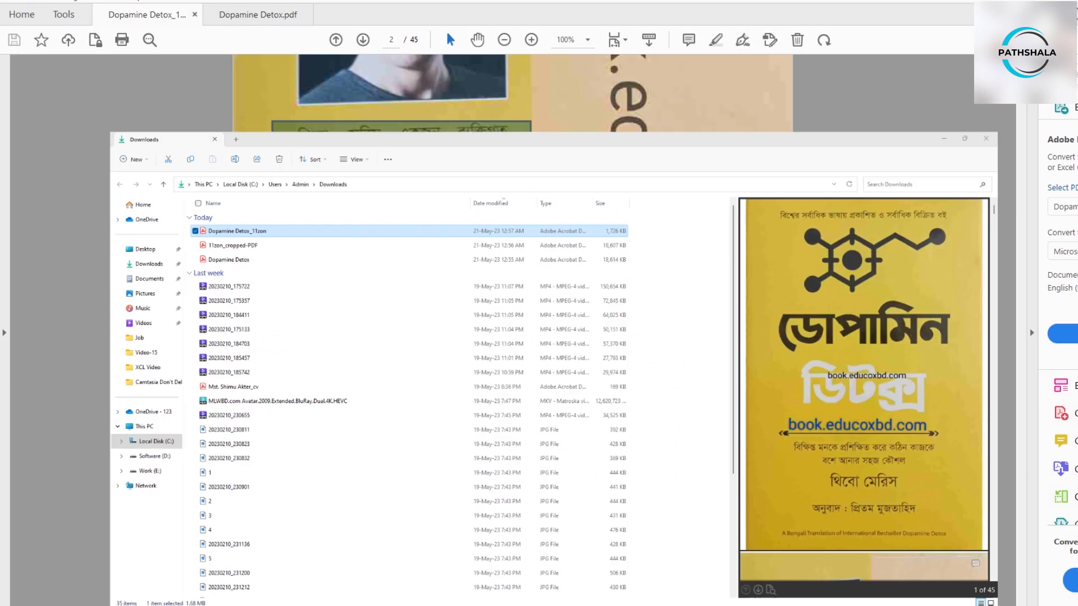
- Return to the browser, open the Split PDF tool, and upload Dopamine Detox_11zon
key("alt+Tab")
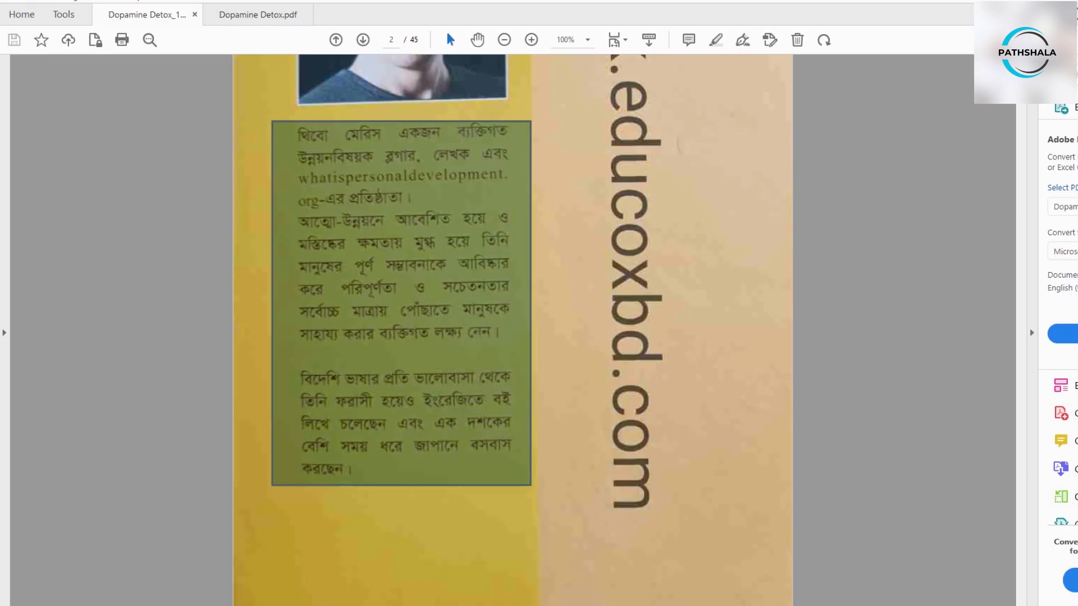
left_click(915, 604)
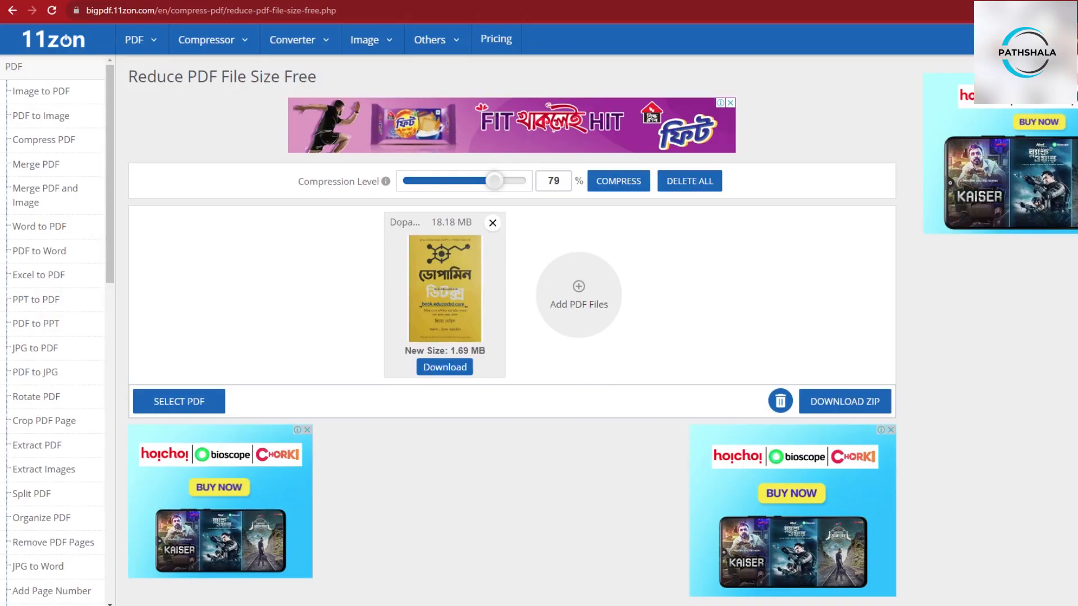
mouse_move(127, 54)
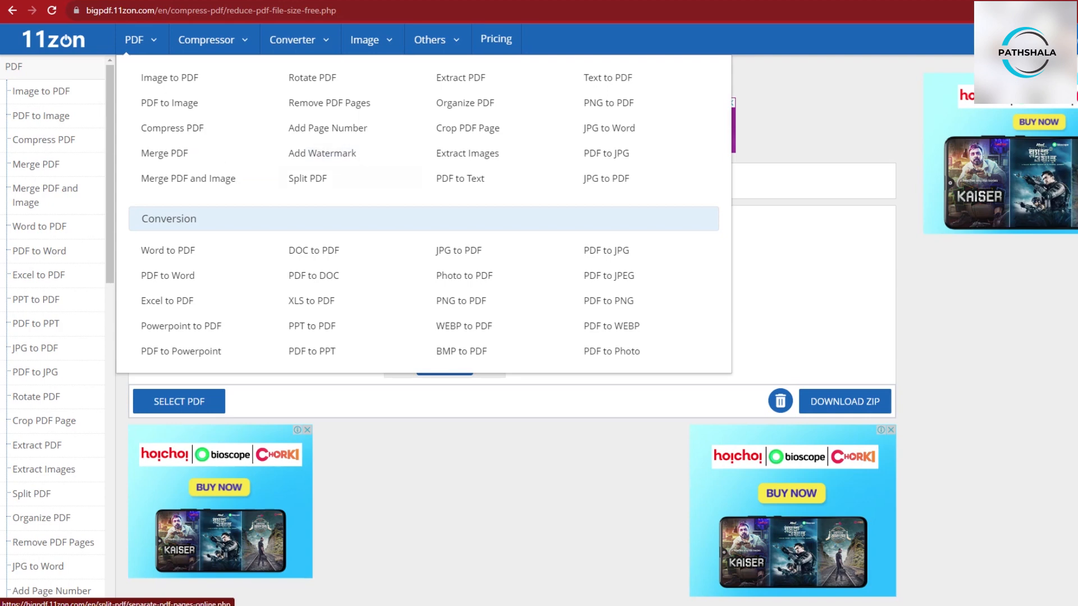
left_click(307, 178)
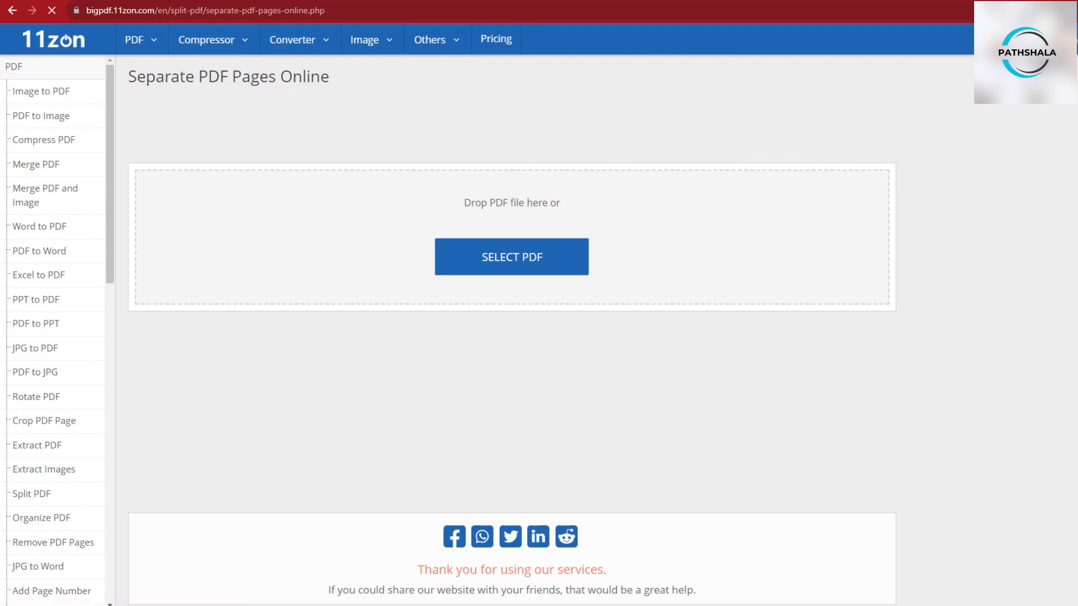
left_click(511, 257)
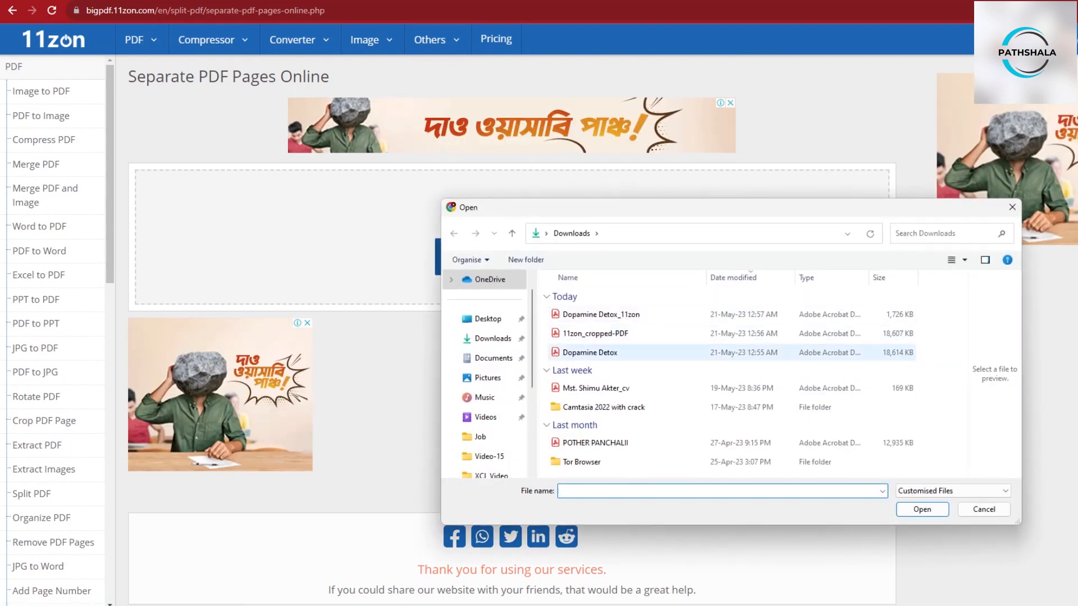
double_click(604, 315)
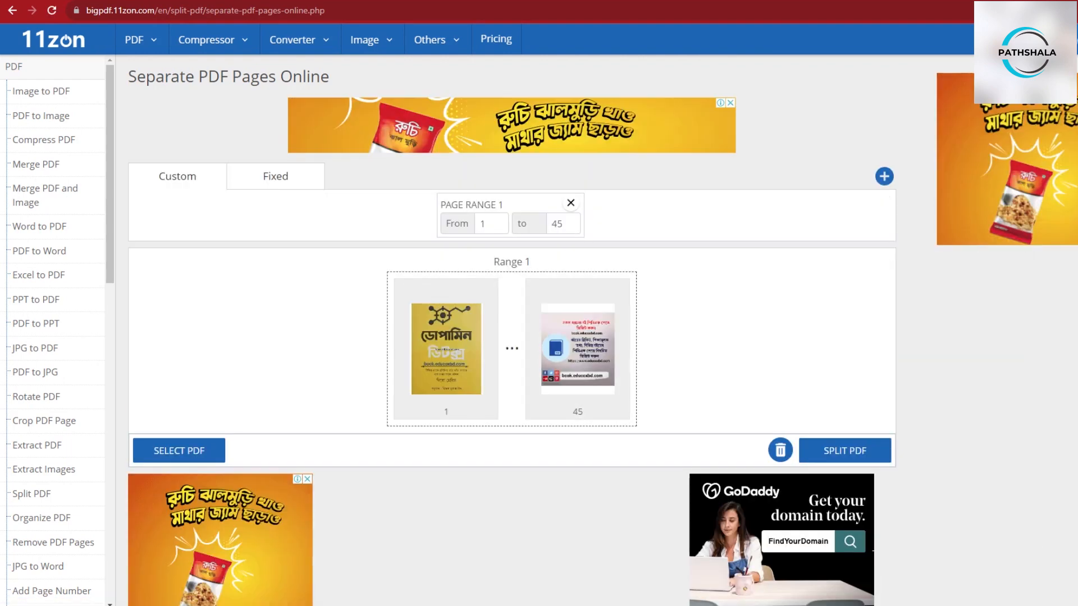
scroll(512, 330, "down", 1)
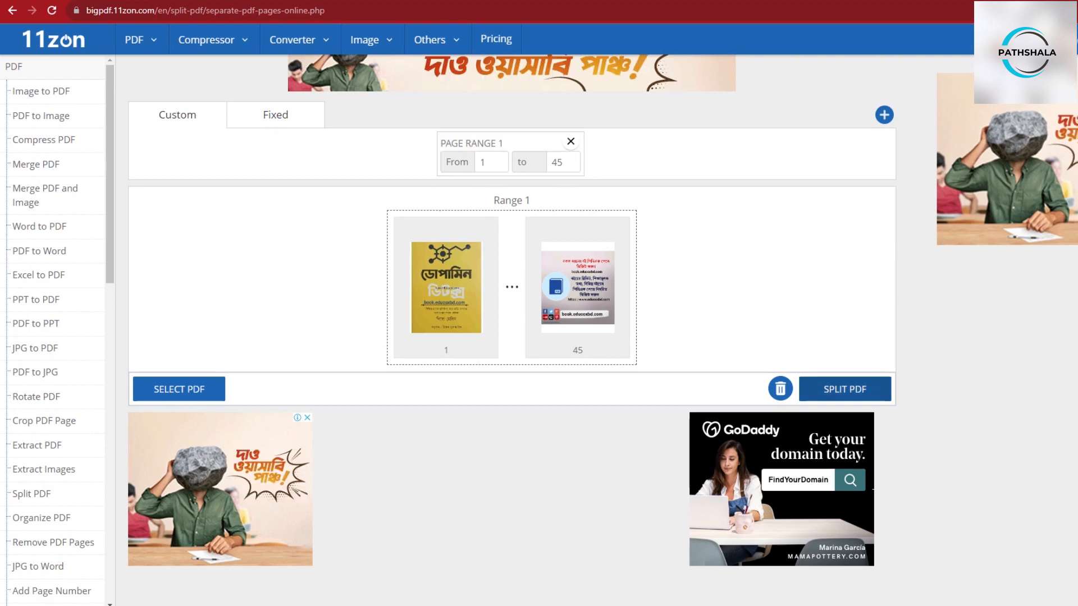
- Split the uploaded PDF as one page range from 1 to 45, download the result, and show it in Downloads
left_click(845, 389)
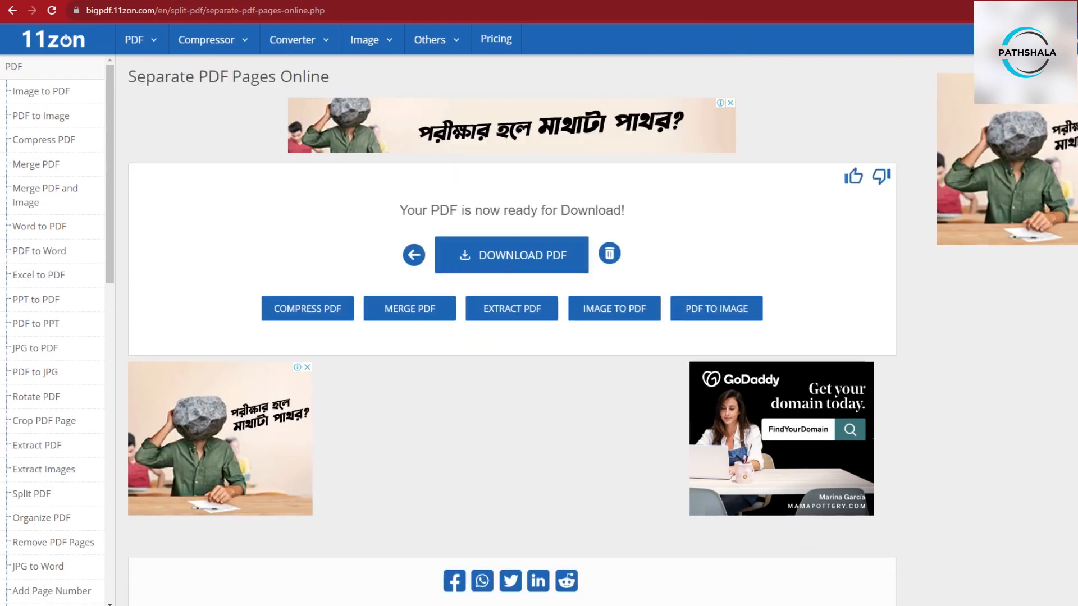
left_click(512, 255)
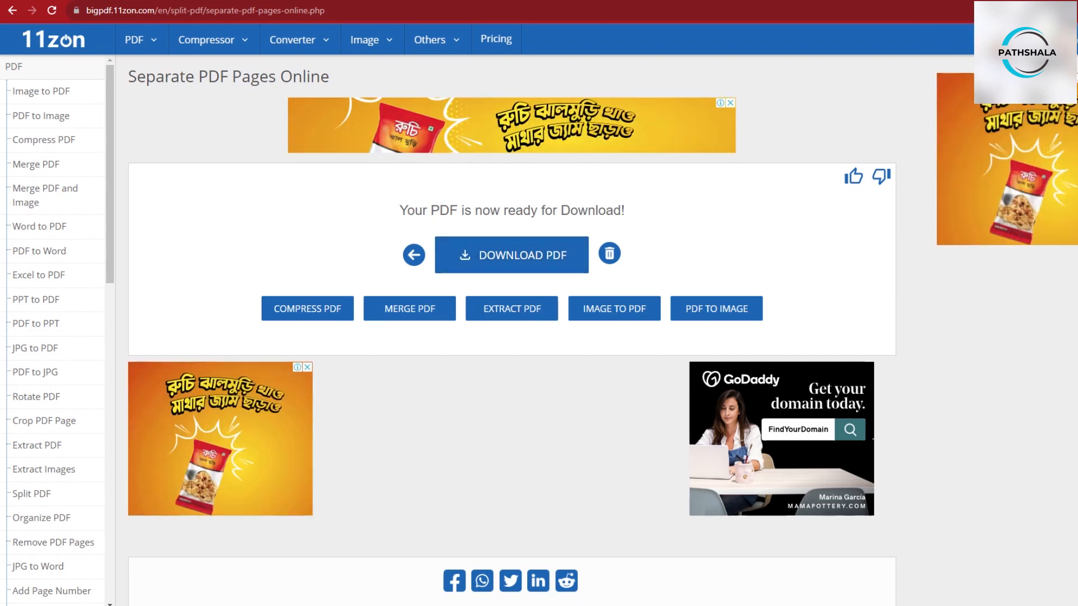
left_click(1075, 61)
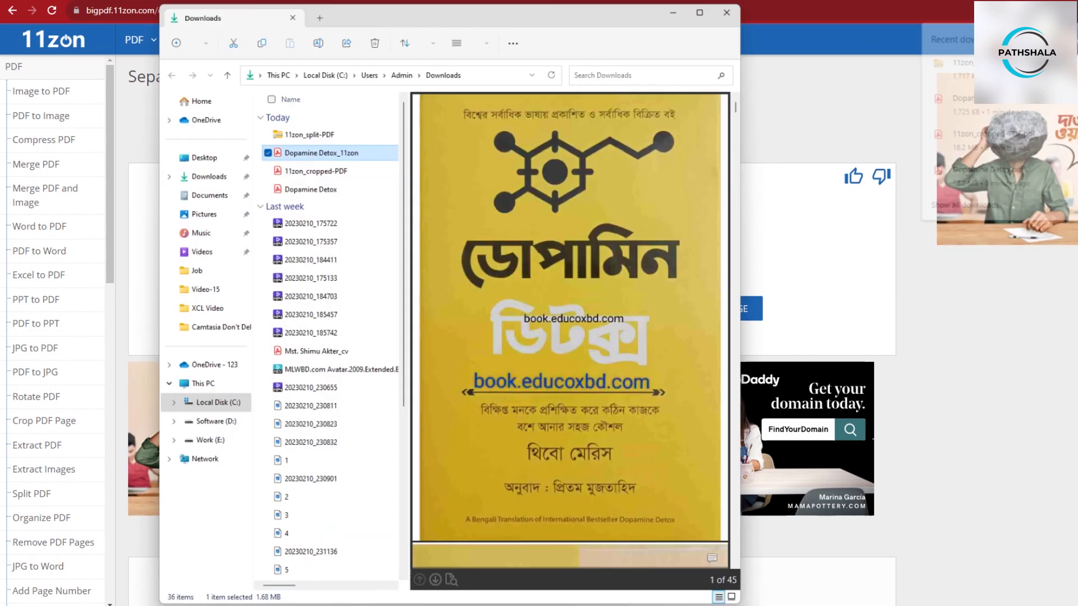
- Extract the 11zon_split-PDF archive, open the split file 1_11zon.pdf, and scroll through its pages
right_click(327, 116)
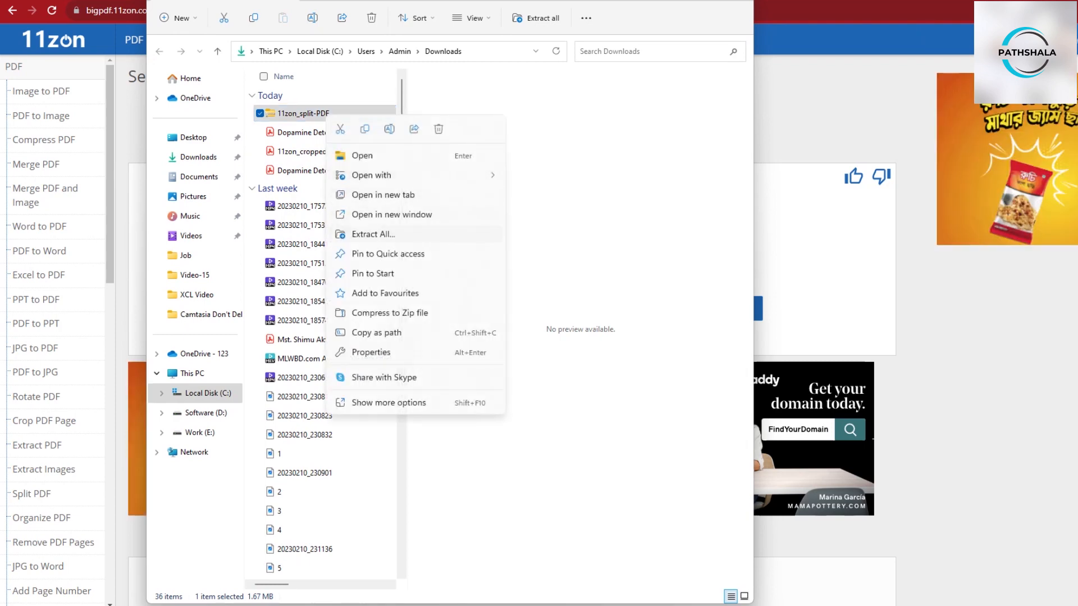
left_click(374, 234)
left_click(700, 418)
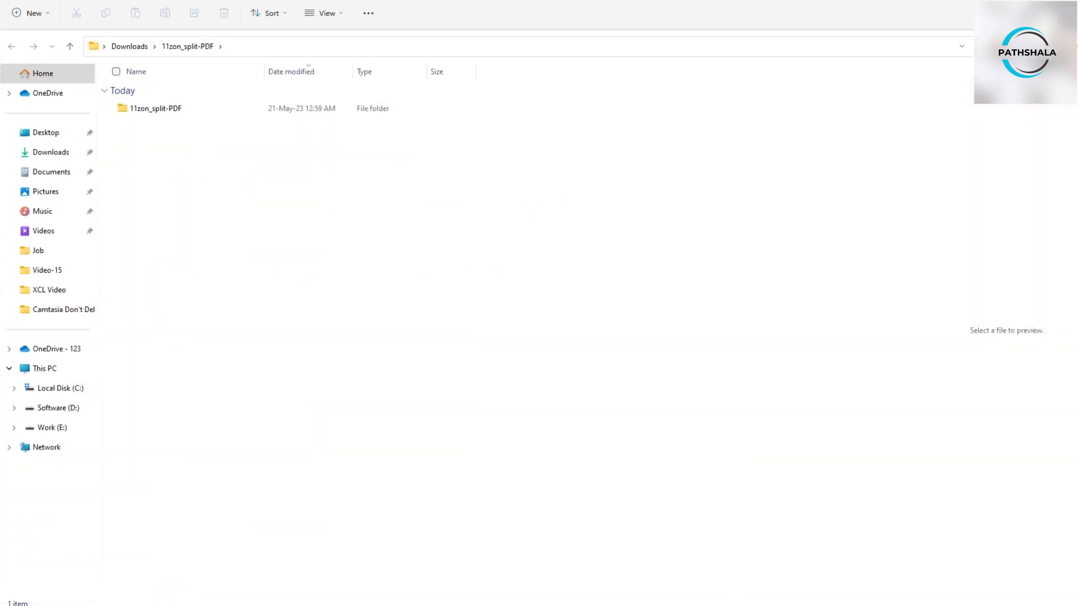
double_click(169, 108)
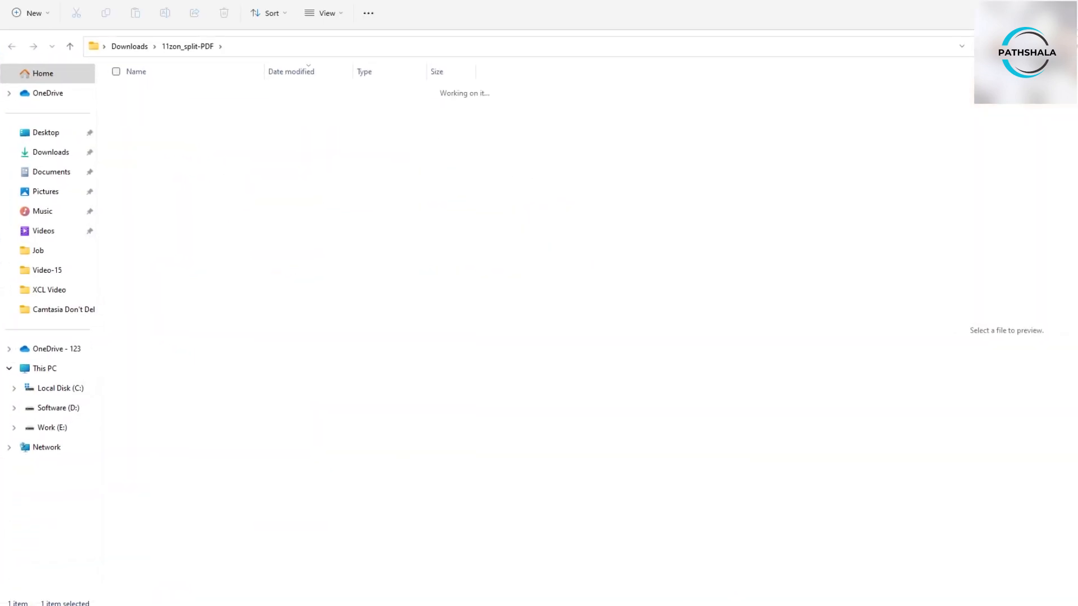
double_click(168, 108)
scroll(513, 330, "down", 3)
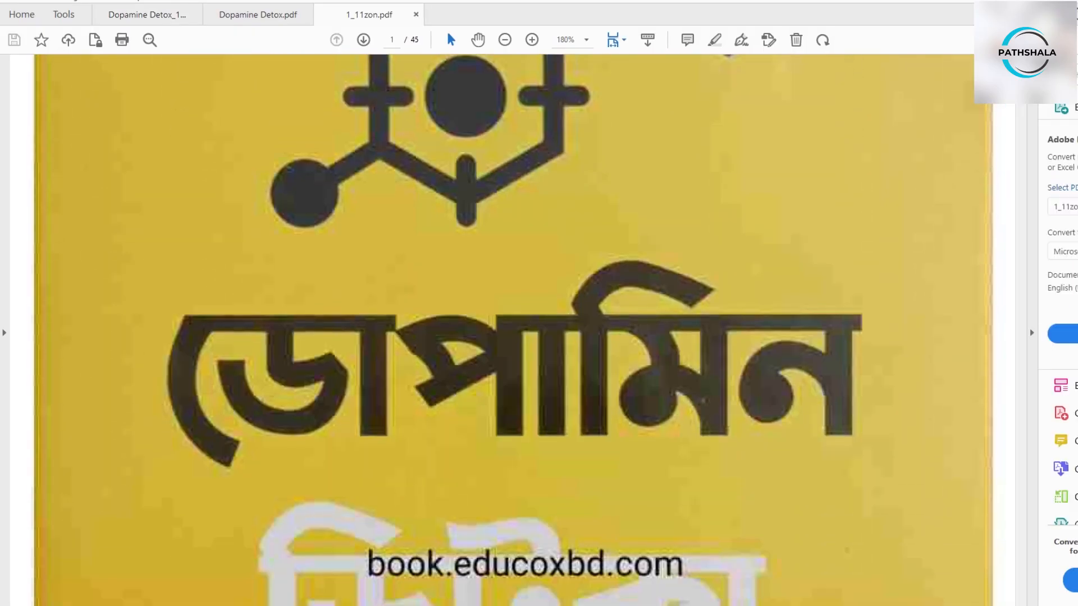
scroll(513, 330, "down", 10)
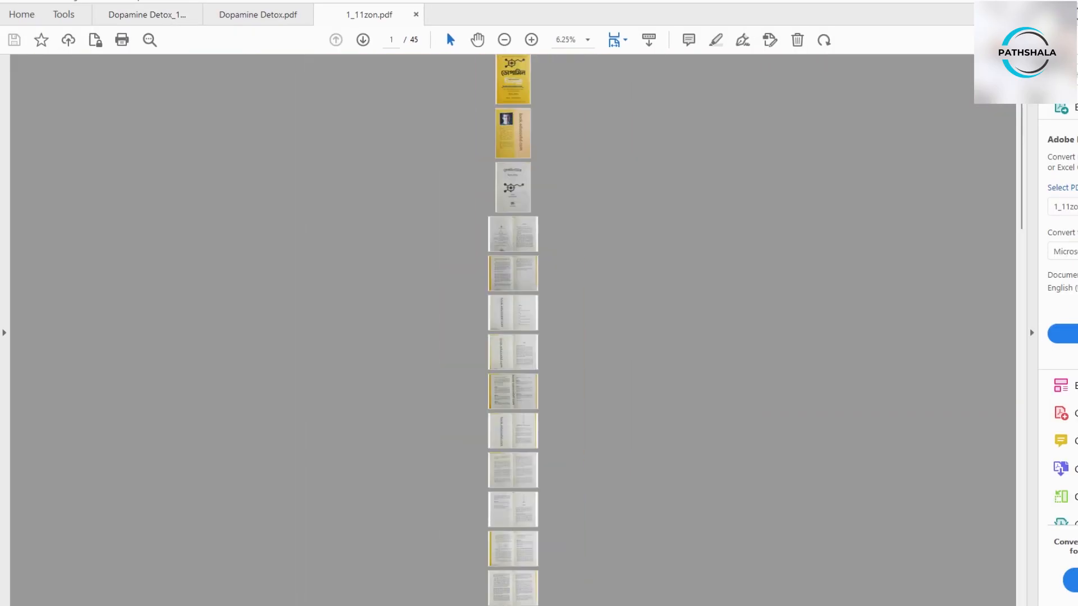
scroll(513, 330, "up", 5)
scroll(513, 330, "down", 15)
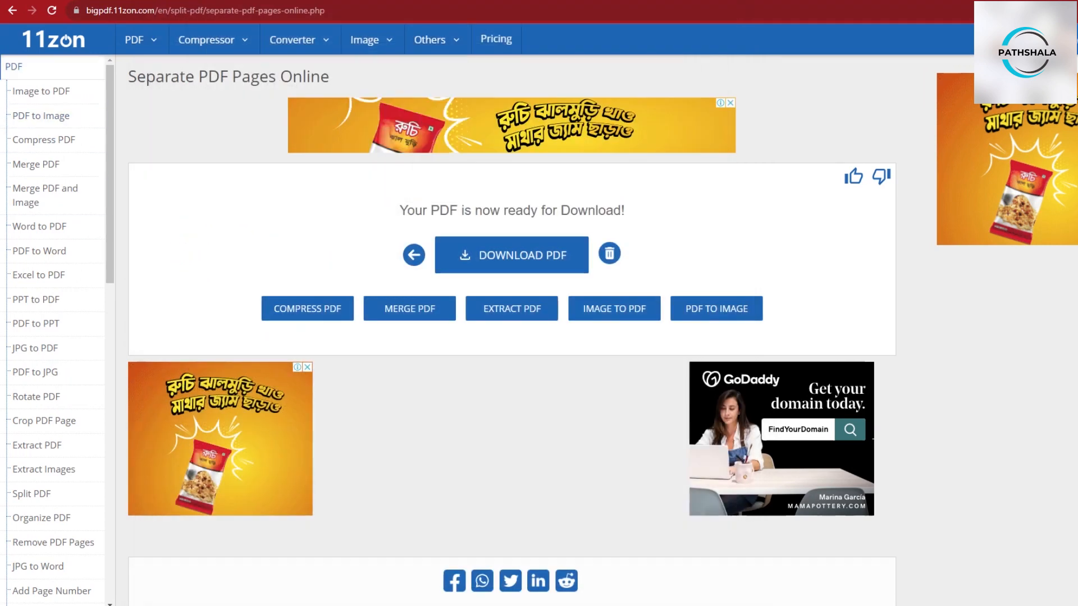
mouse_move(212, 39)
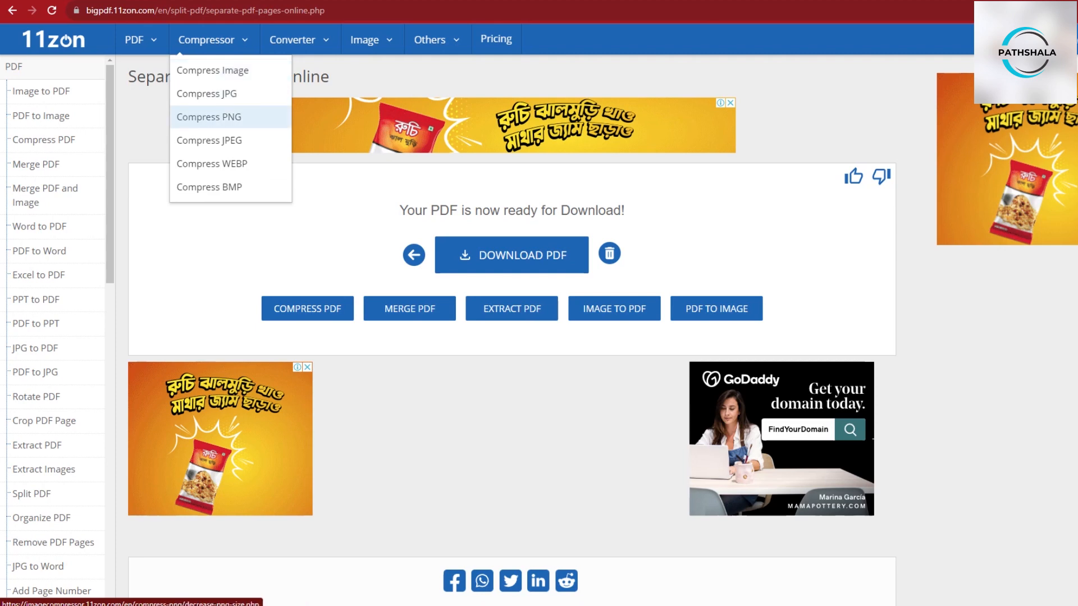
mouse_move(292, 40)
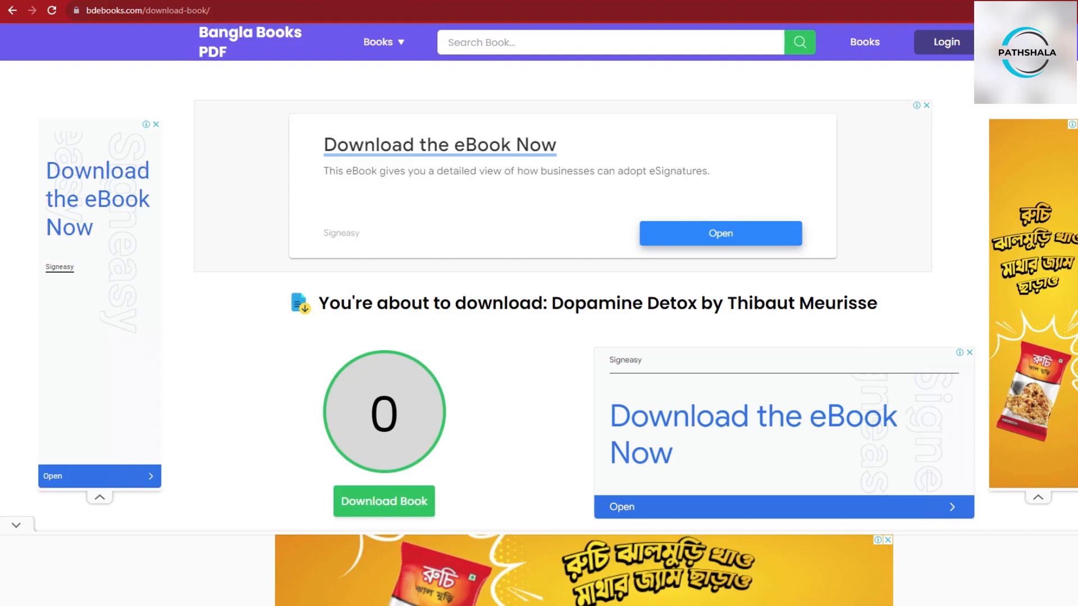
- Search the web for webp img, open the WebP Gallery page, and open its first sample JPEG image
key("ctrl+l")
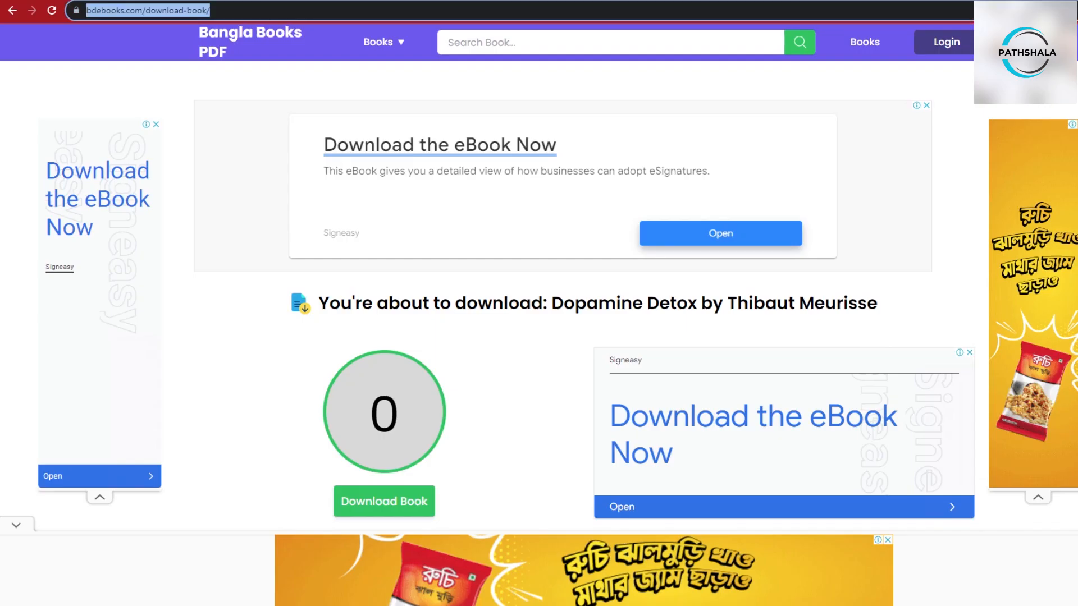
type("web")
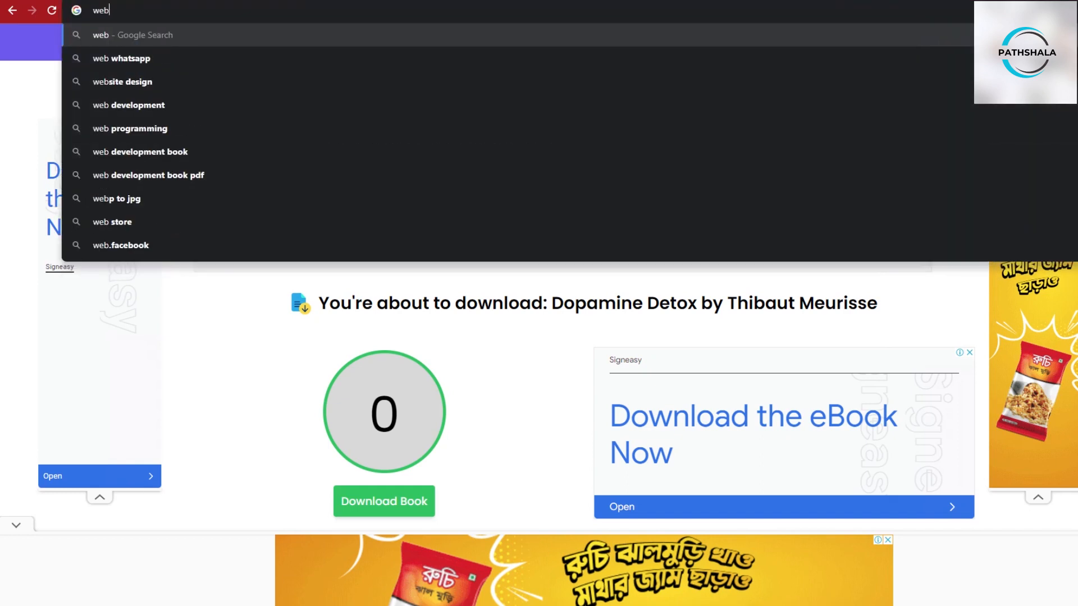
type("p img")
key("Return")
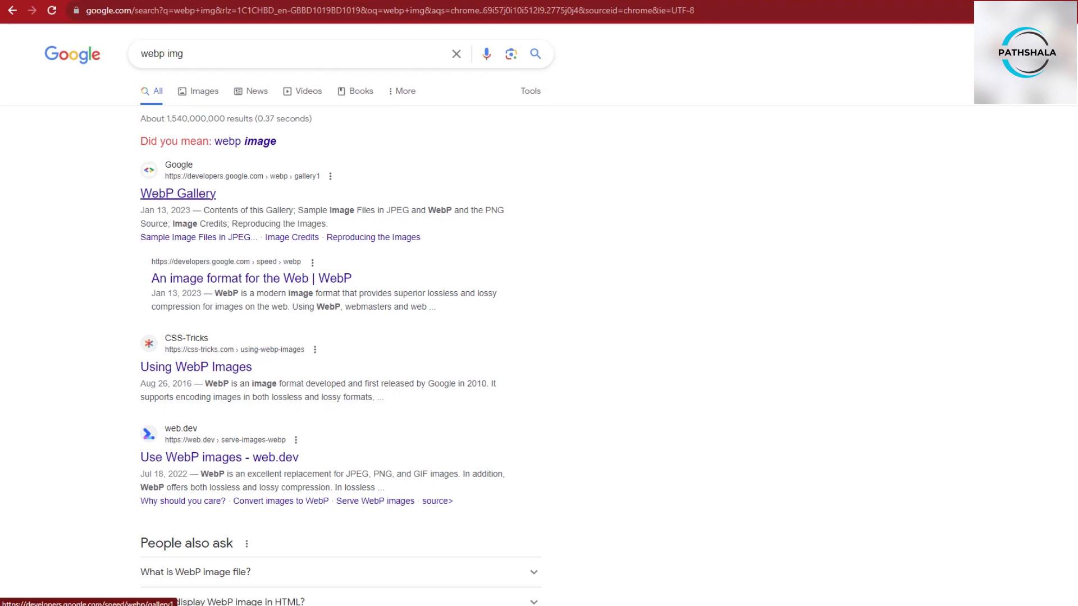
left_click(178, 193)
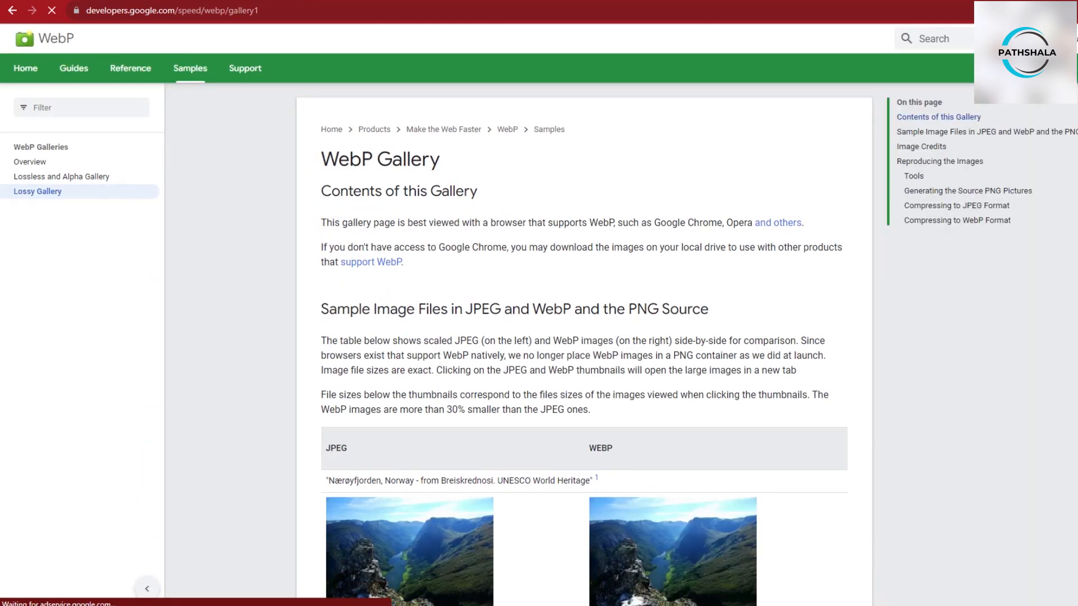
scroll(584, 348, "down", 7)
left_click(409, 185)
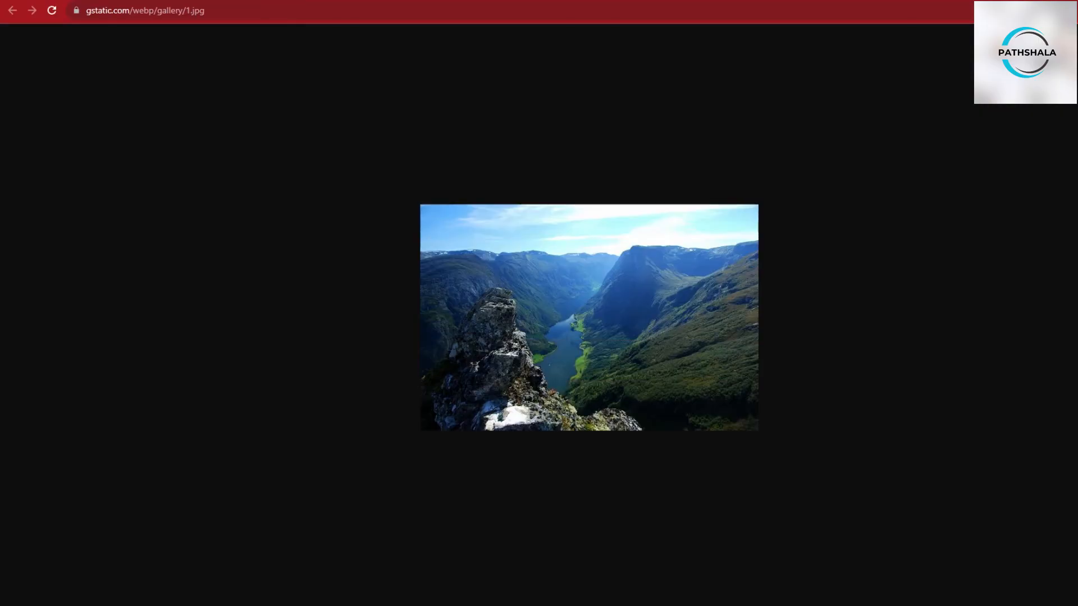
right_click(518, 239)
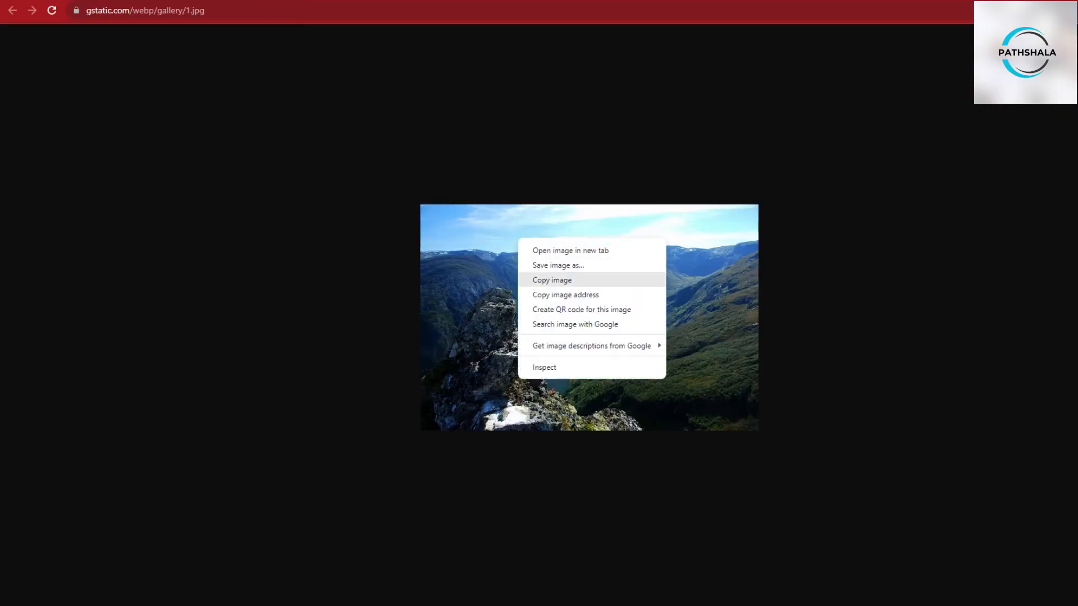
left_click(558, 265)
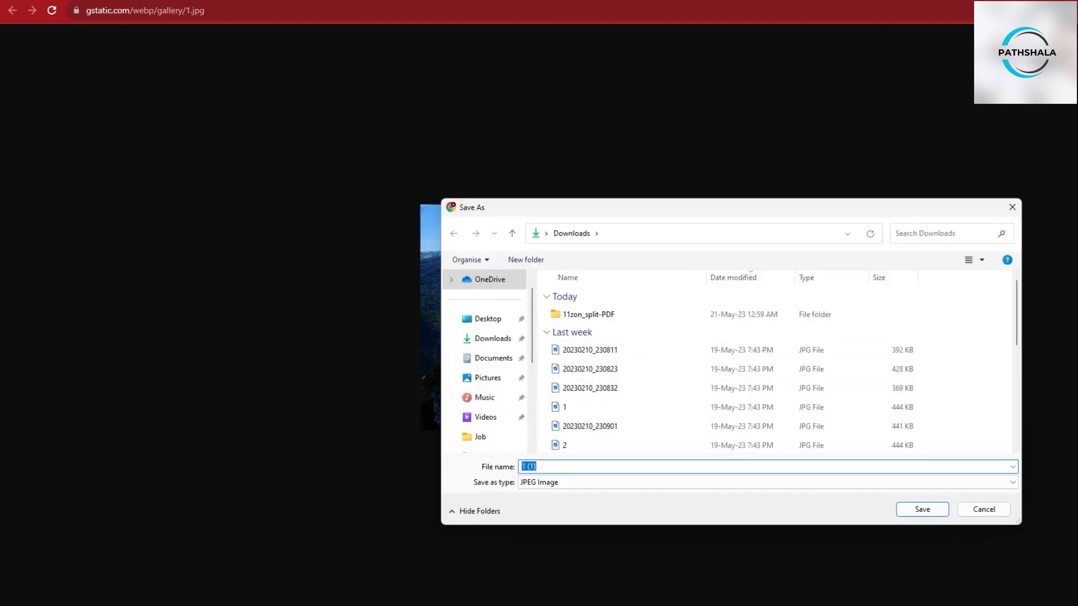
left_click(984, 510)
key("ctrl+w")
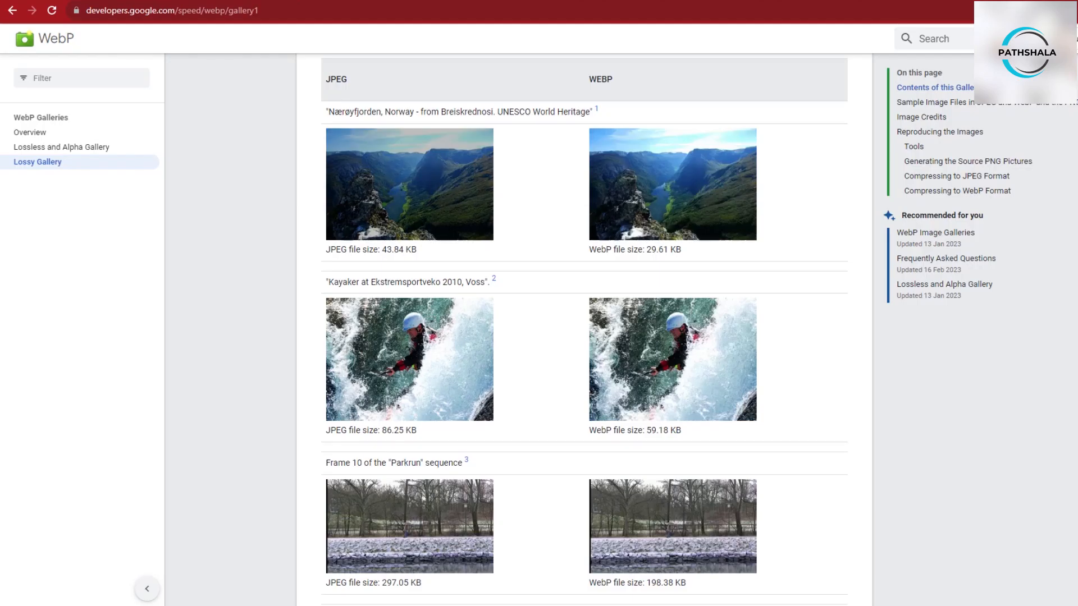
- Return to 11zon and open the WEBP to JPEG converter tool
scroll(562, 314, "up", 5)
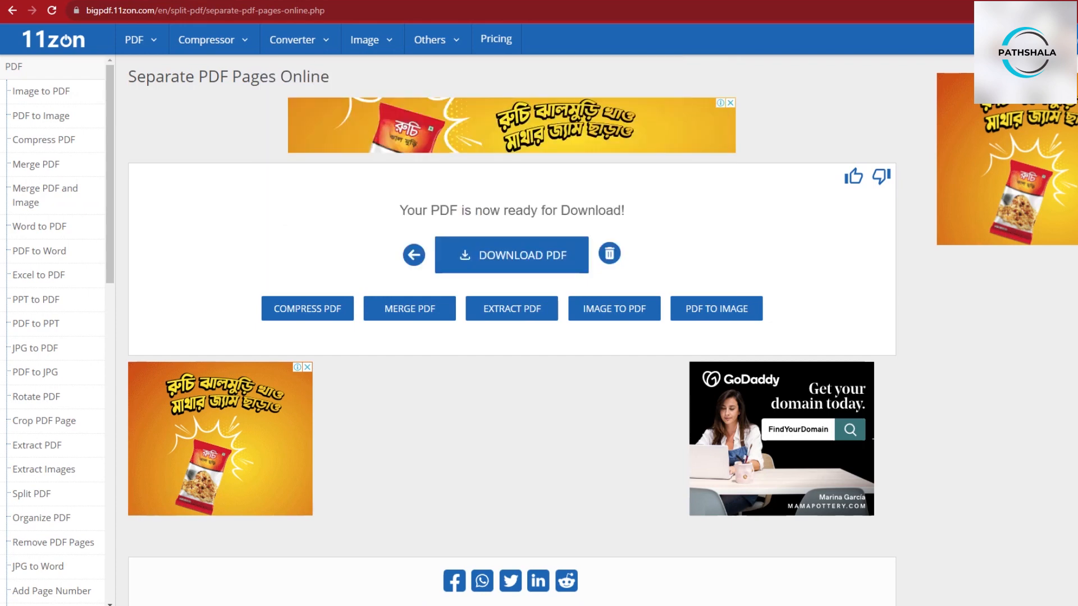
mouse_move(371, 40)
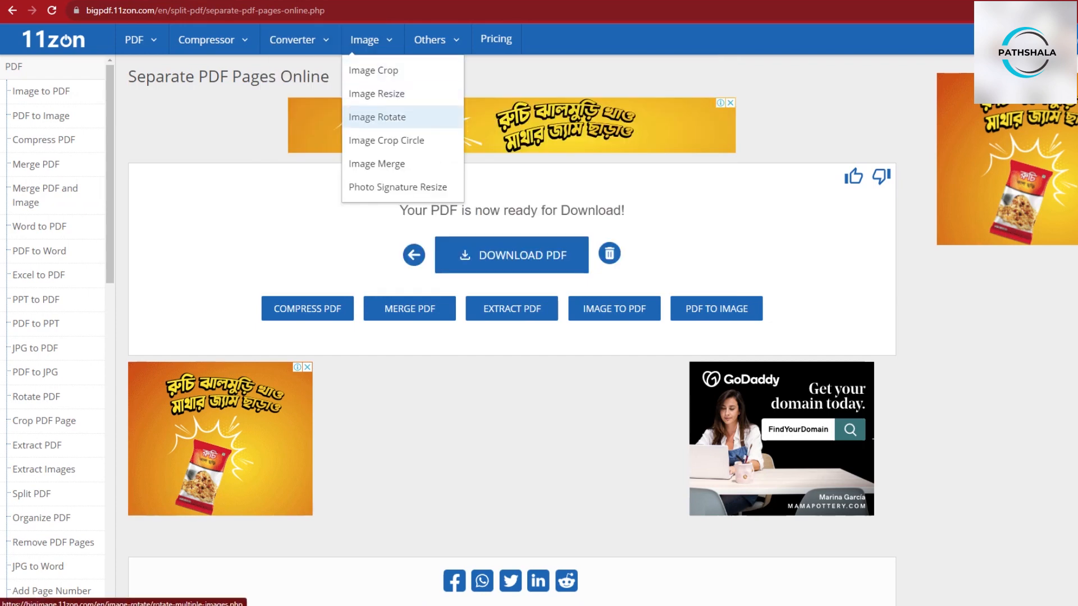
mouse_move(299, 40)
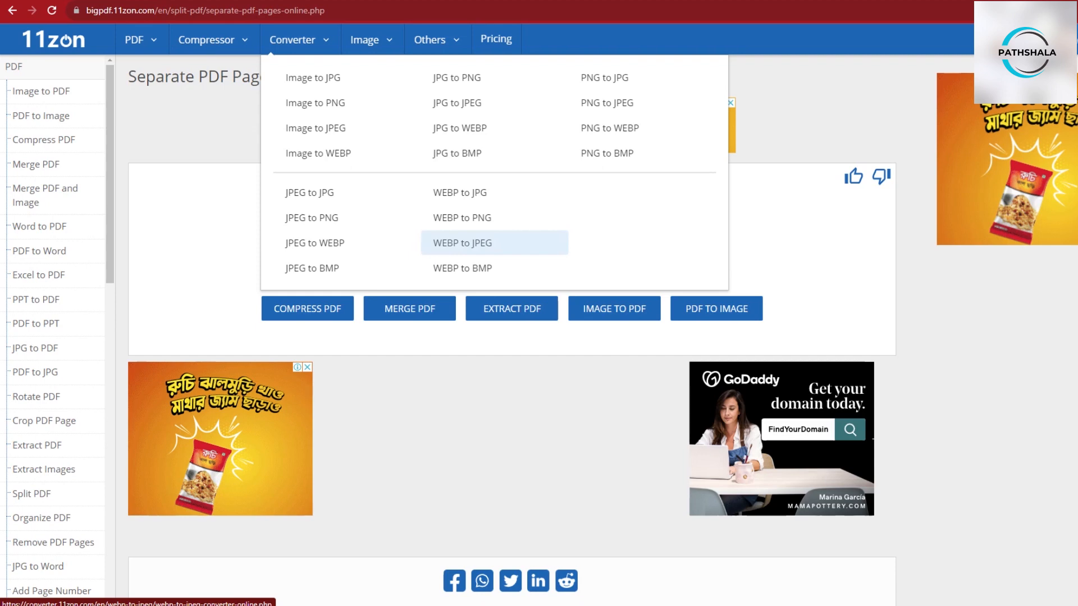
left_click(462, 242)
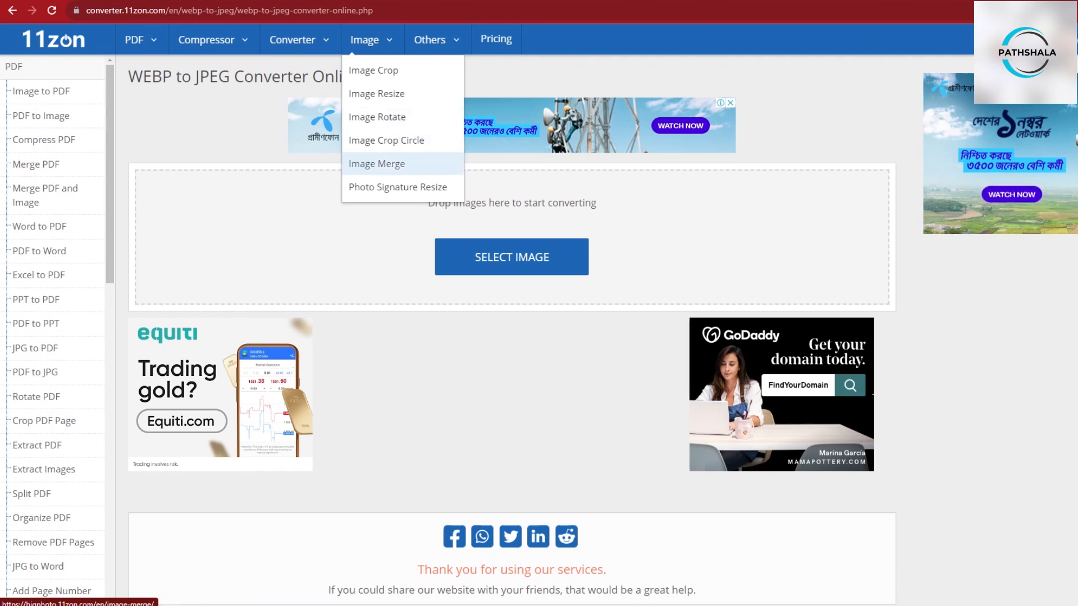
mouse_move(430, 40)
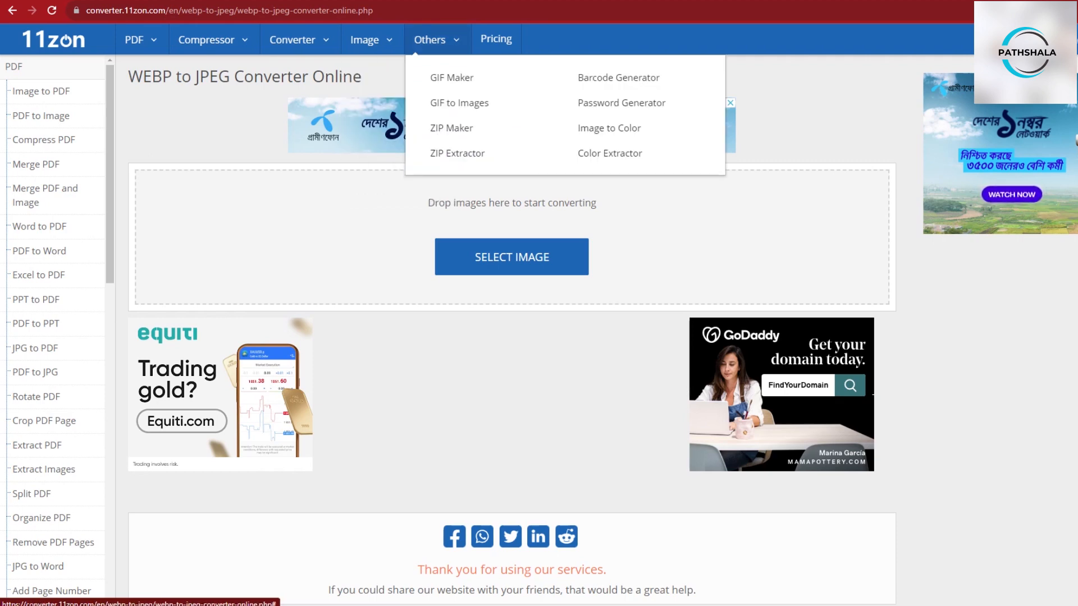